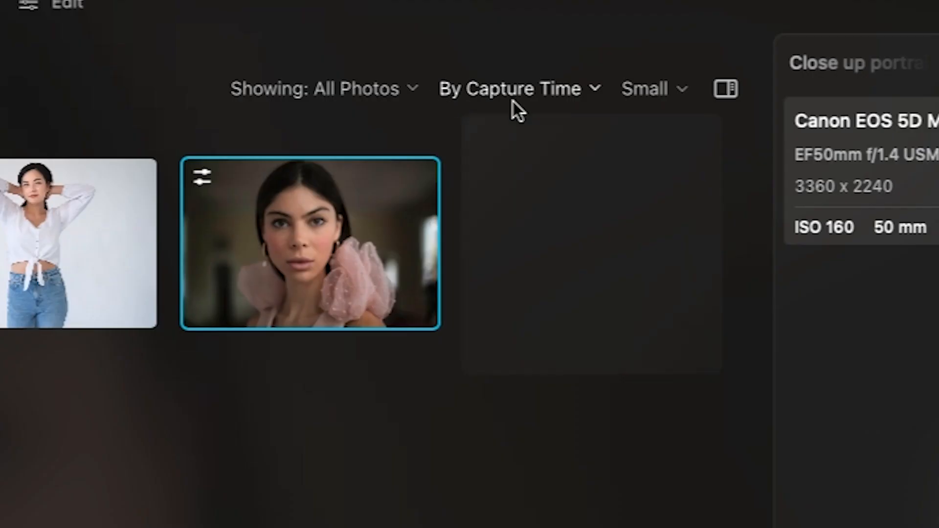
- Open the presets for the city street traffic photo and browse the preset collections
click(342, 89)
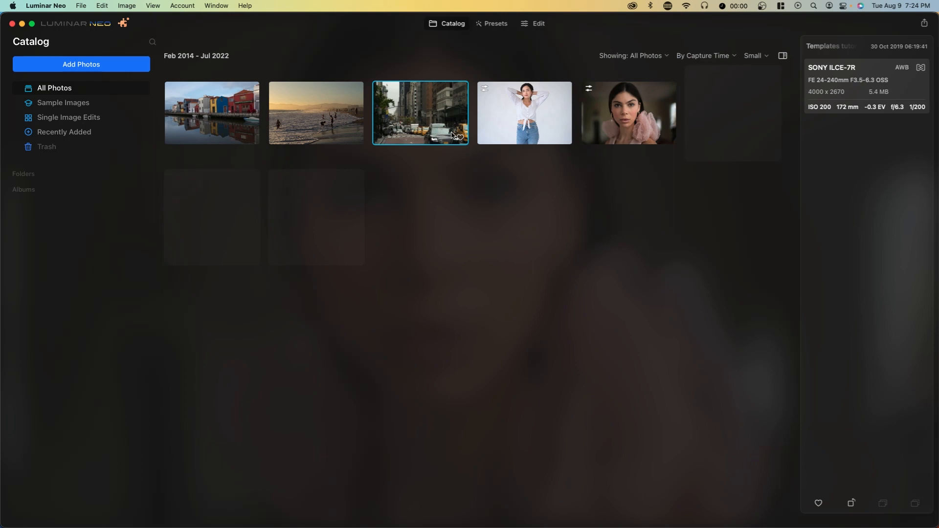
click(491, 25)
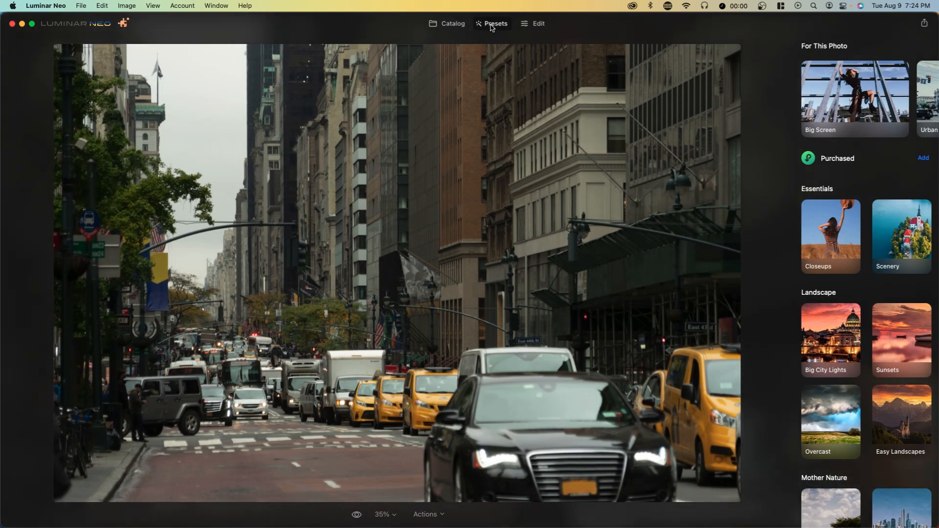
scroll(860, 345, down, 3)
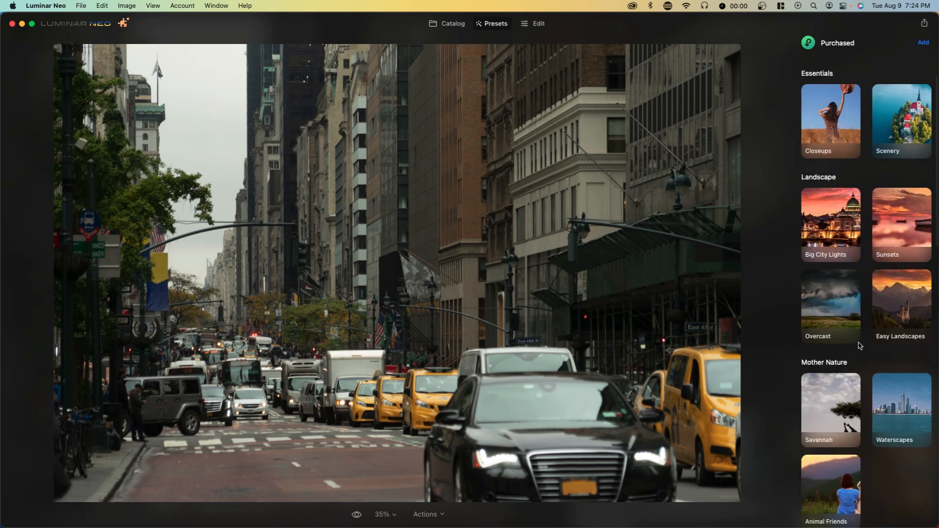
scroll(860, 345, up, 2)
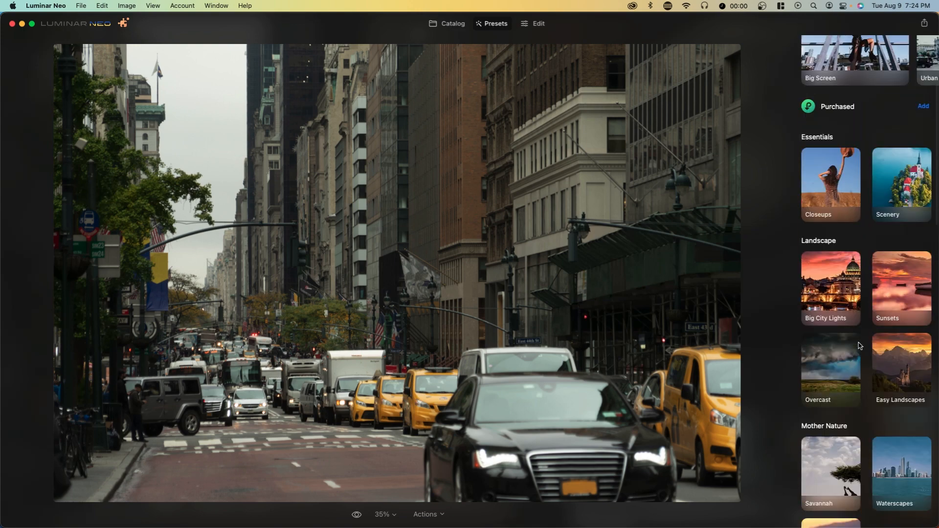
scroll(877, 180, down, 14)
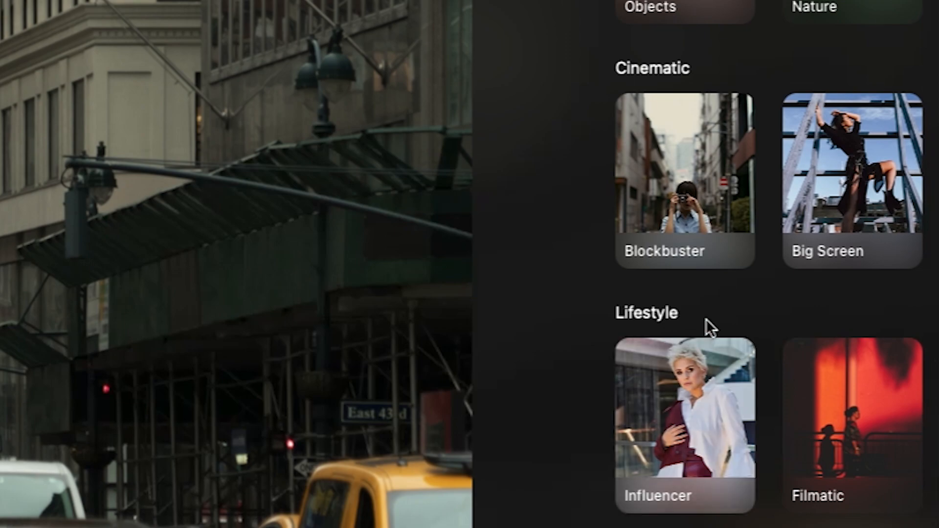
- From the Blockbuster collection, try the Shanghai preset and apply Teal & Orange to the street photo instead
click(702, 239)
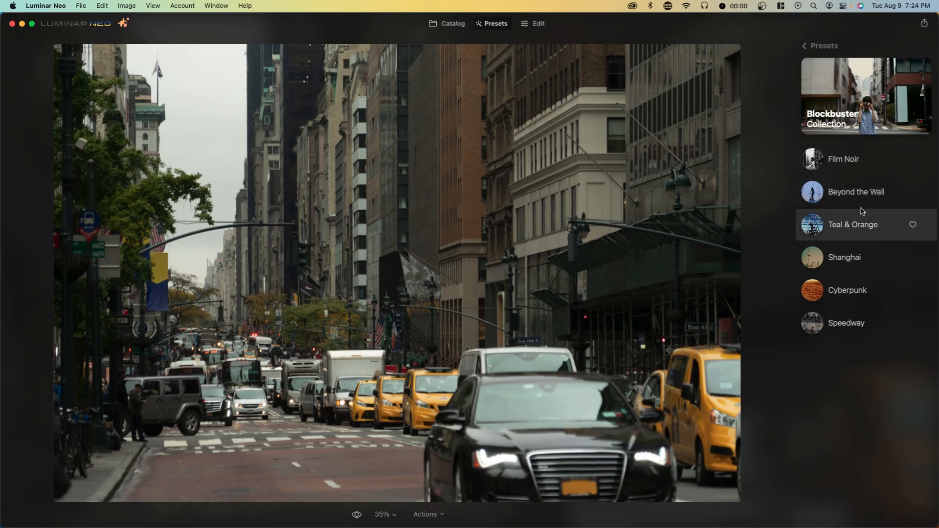
click(749, 268)
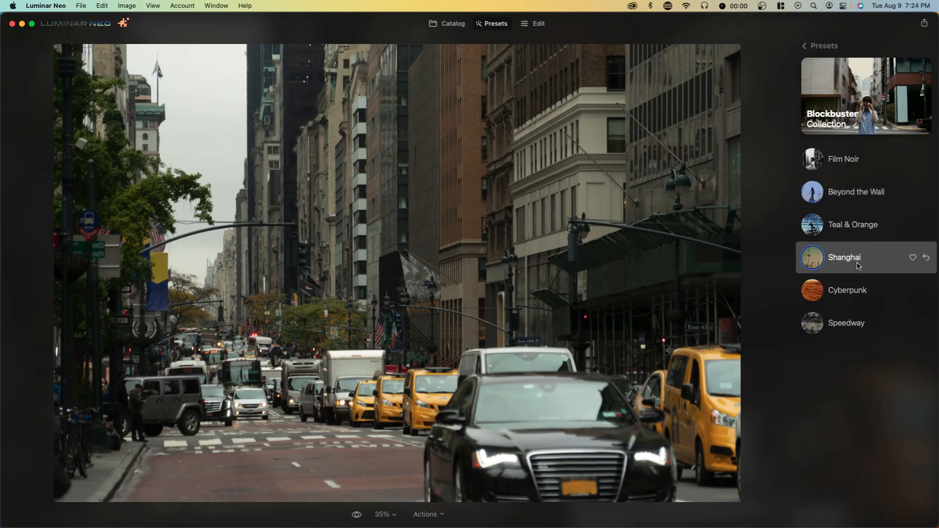
click(862, 234)
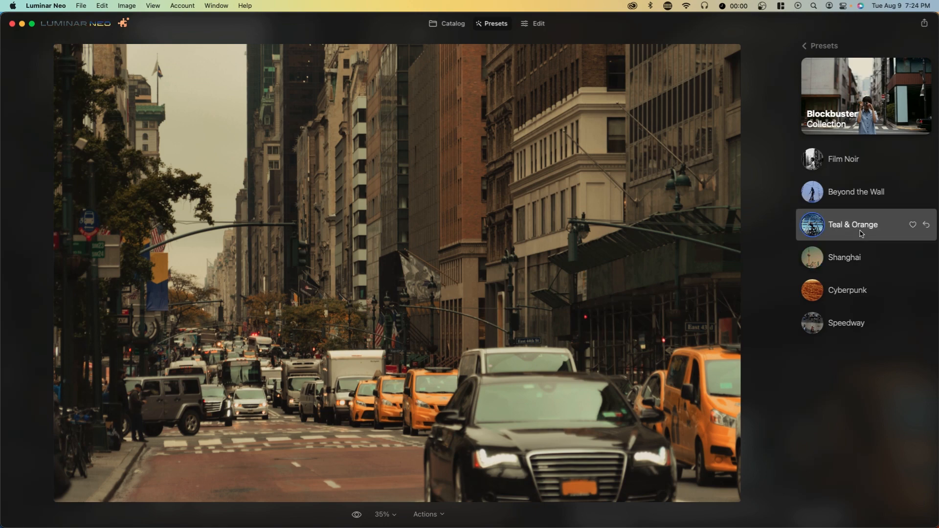
- Switch to editing and add a white scratches overlay from Light Leaks as a layer over the street photo
click(533, 28)
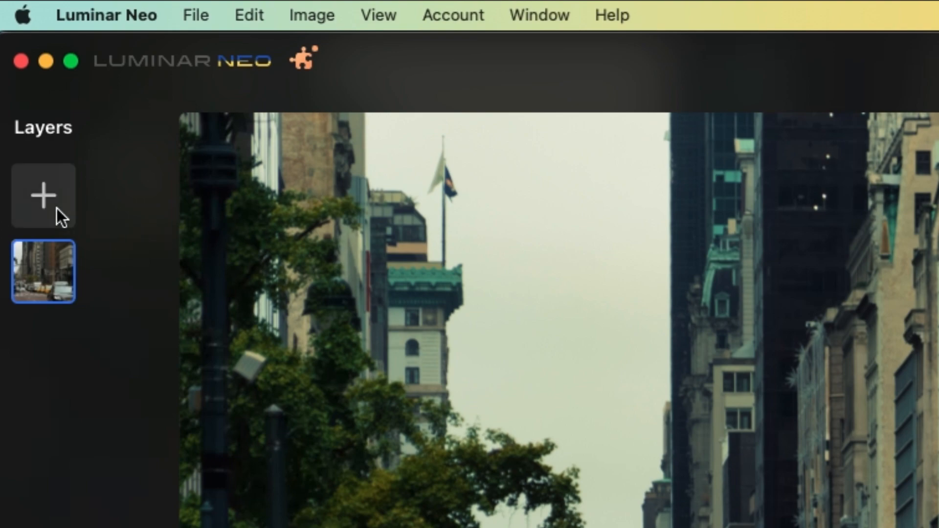
click(22, 81)
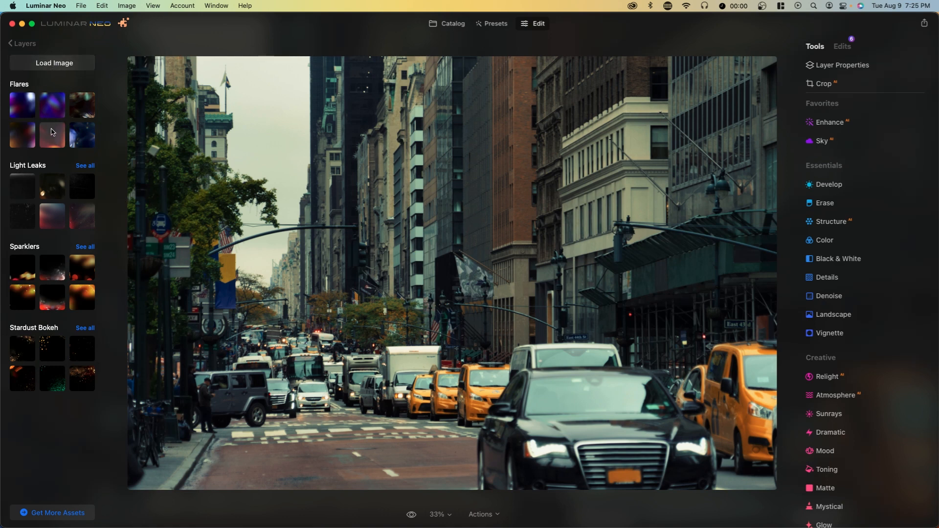
click(22, 216)
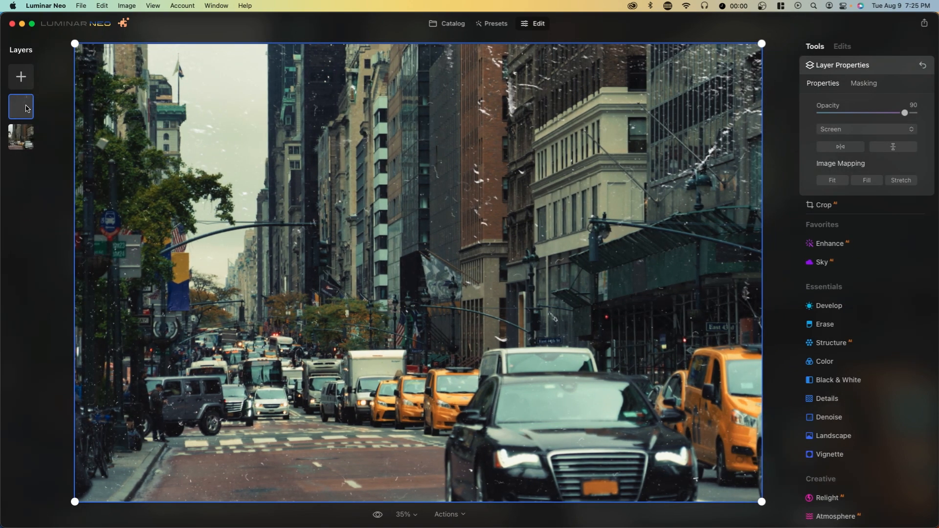
mouse_move(26, 109)
mouse_down()
mouse_move(27, 118)
mouse_move(31, 111)
mouse_up()
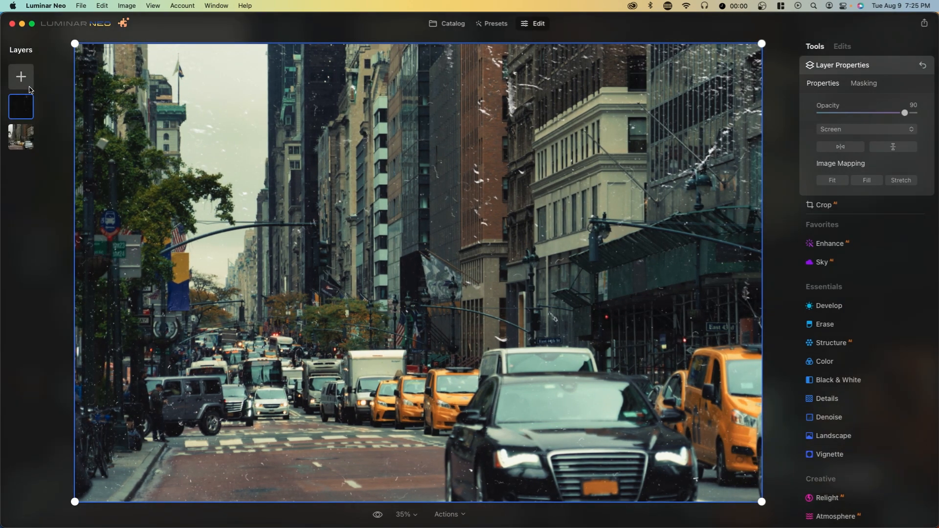
- Add the blue-purple flare overlay as a layer at 36 opacity, keeping the Screen blend mode
click(21, 77)
click(31, 191)
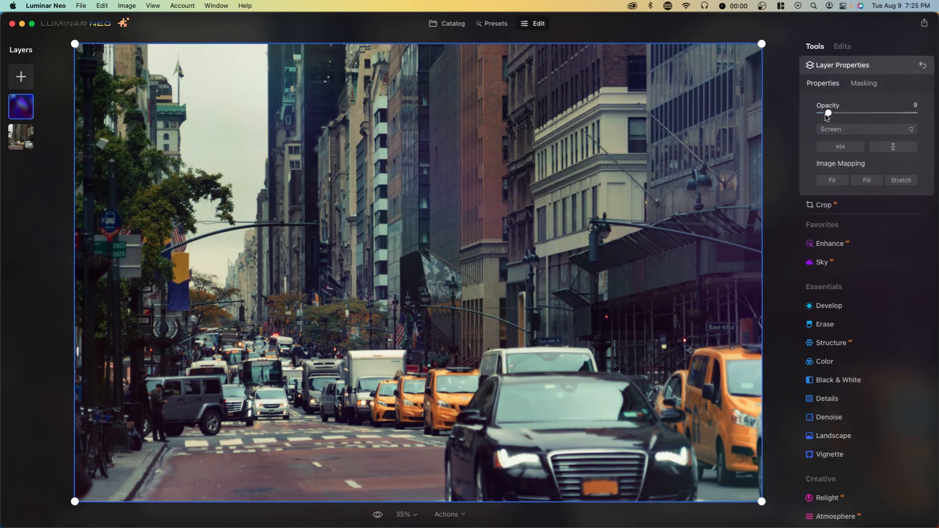
drag(670, 227, 725, 227)
drag(852, 113, 854, 113)
click(866, 129)
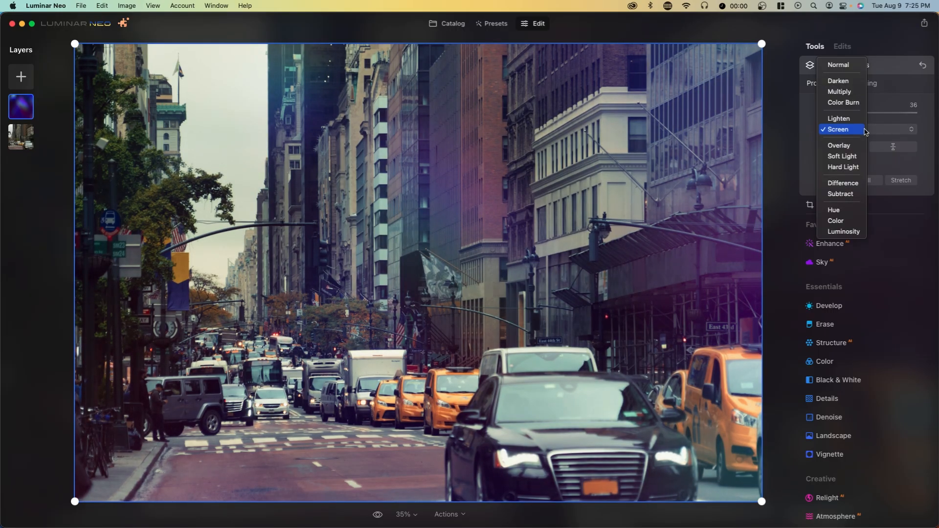
click(921, 136)
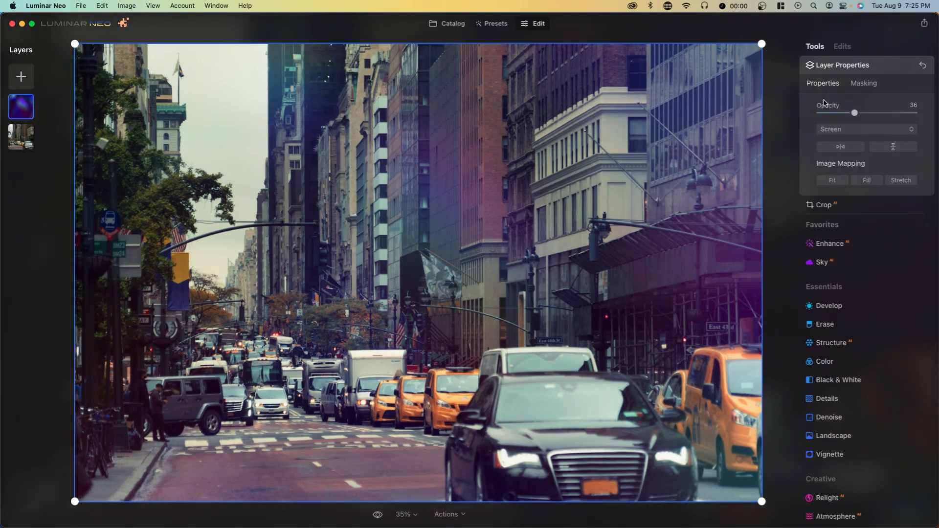
- Shrink the flare layer inward from its corner and set its image mapping to Stretch
drag(763, 51, 673, 92)
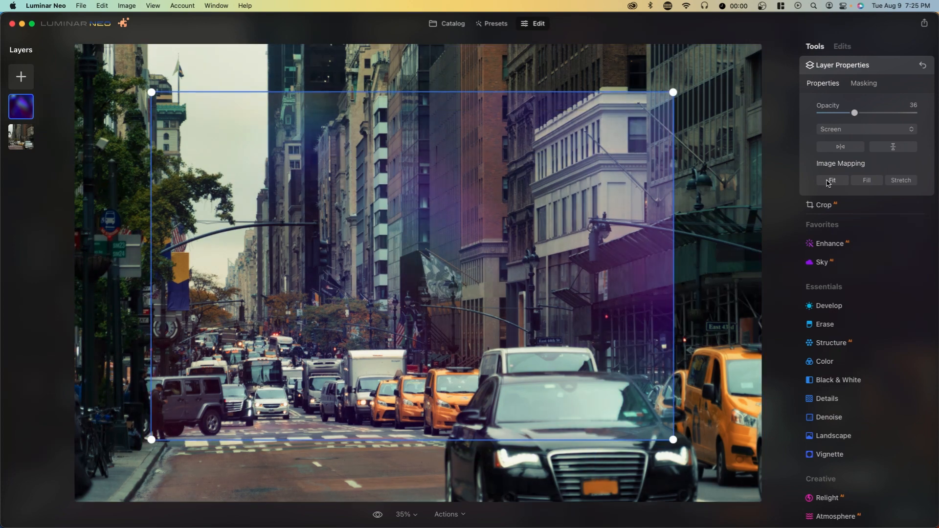
click(894, 181)
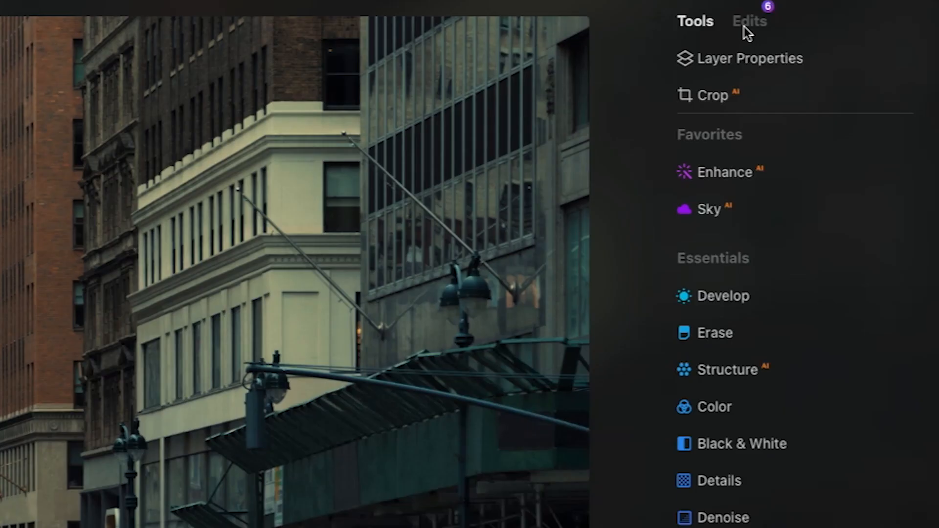
- Open the Mood adjustment among the preset's applied edits and toggle its visibility to compare the photo
click(840, 50)
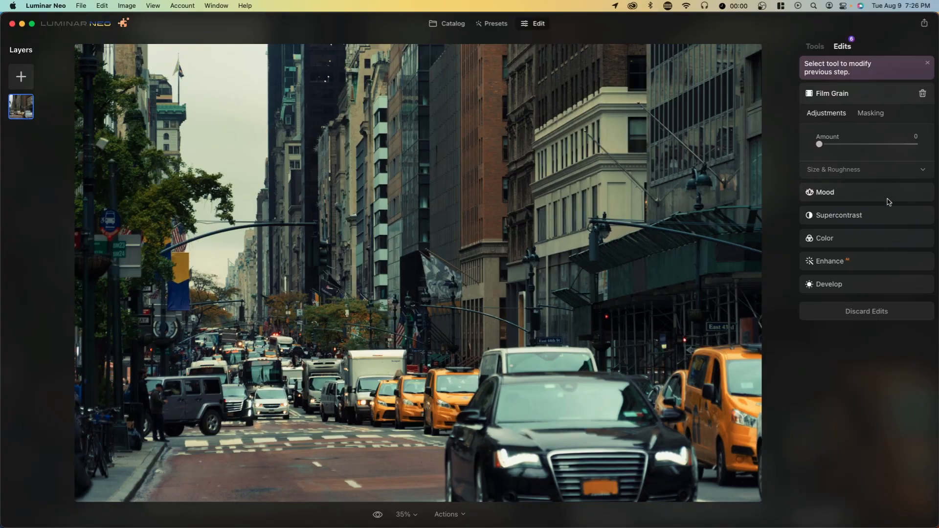
click(839, 313)
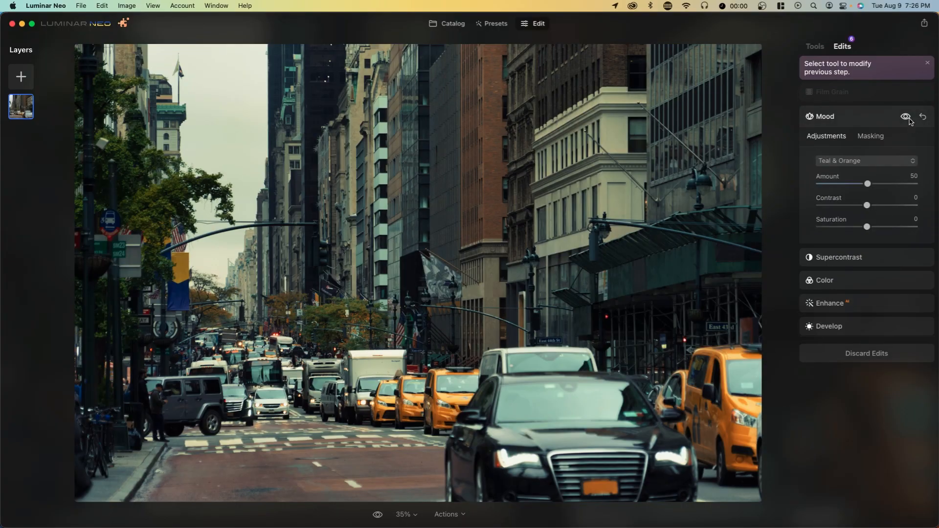
click(905, 117)
click(905, 117)
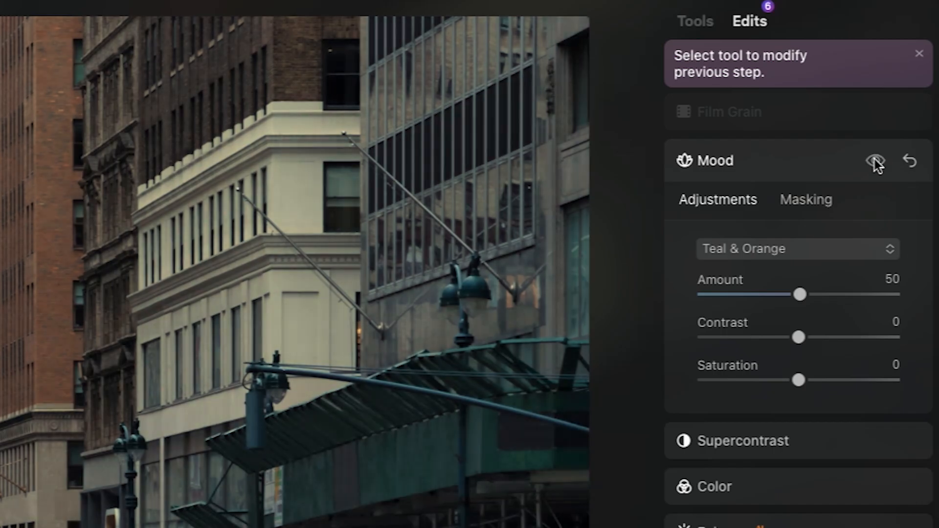
click(876, 162)
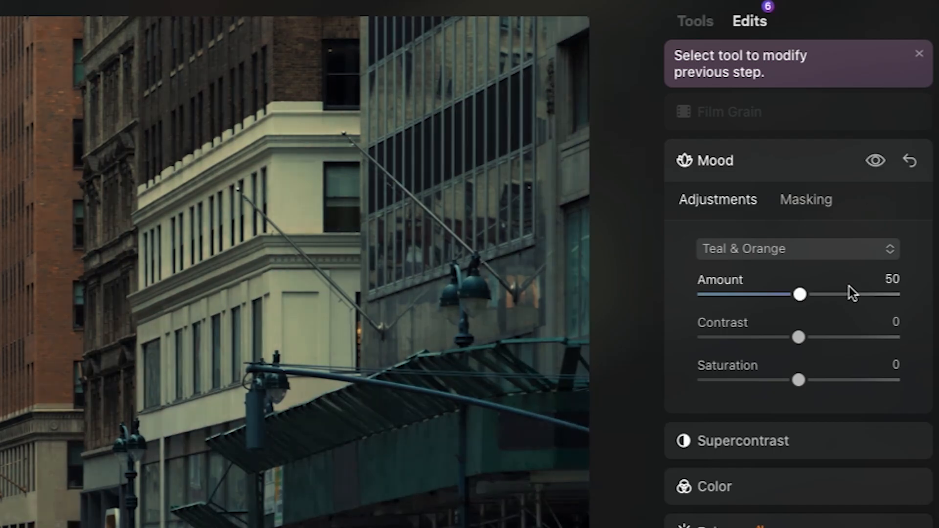
- Set the Teal & Orange Mood amount to 100 and add visible film grain to the photo
drag(849, 294, 916, 300)
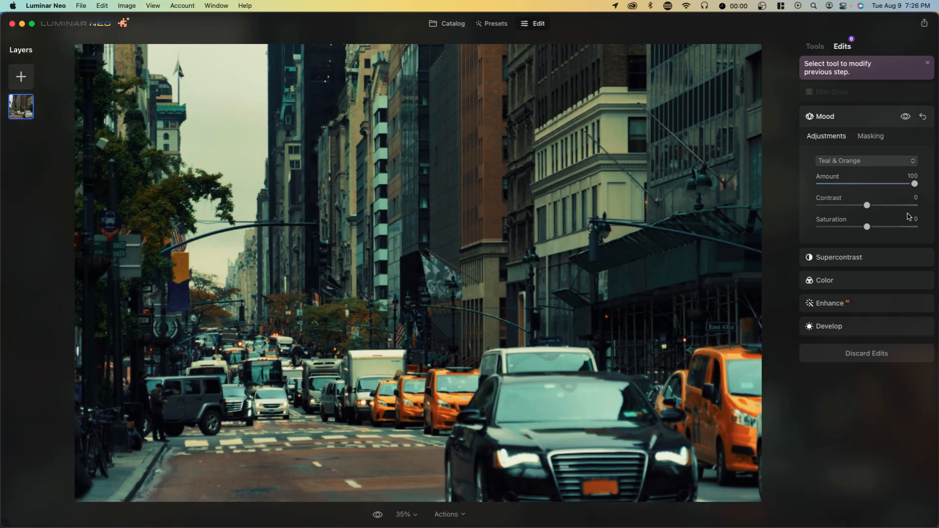
click(871, 326)
click(836, 208)
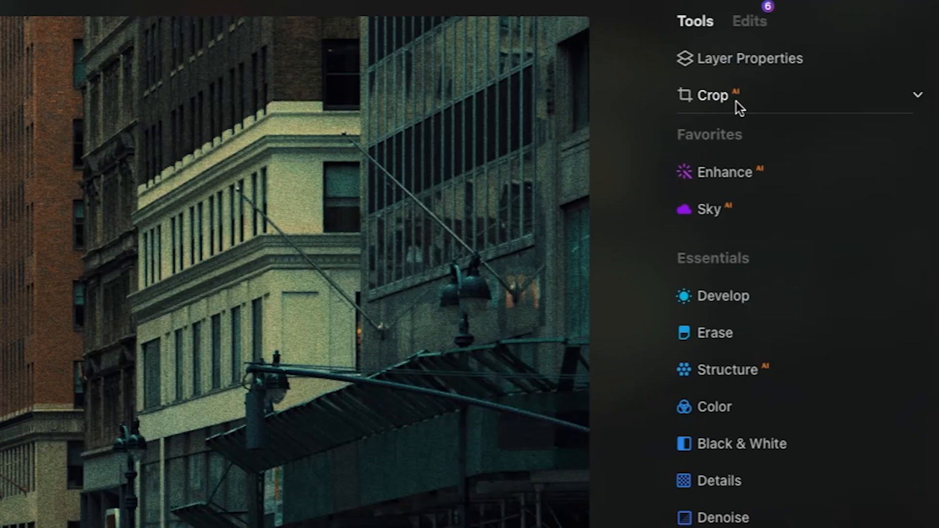
- Start a crop, try the 8.5:11 ratio and set the ratio to 1:1 (Square)
click(836, 87)
click(844, 120)
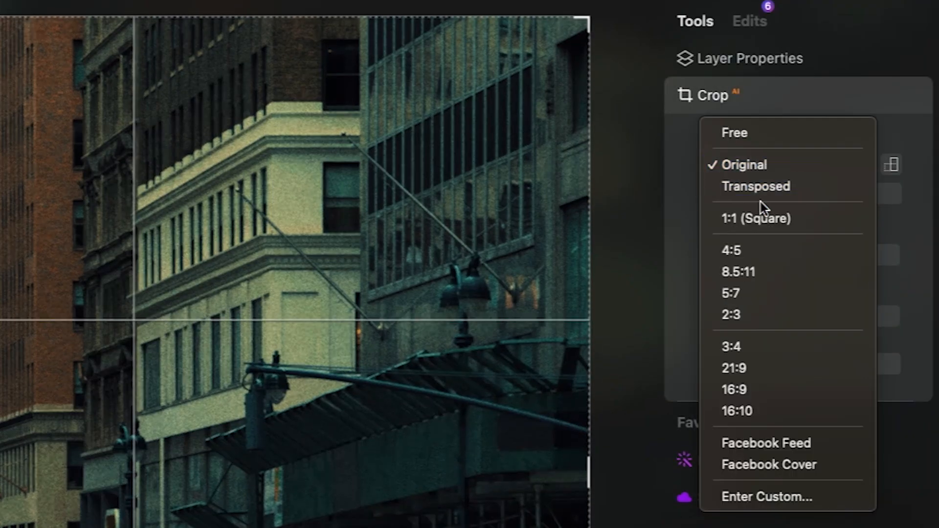
click(733, 314)
click(758, 165)
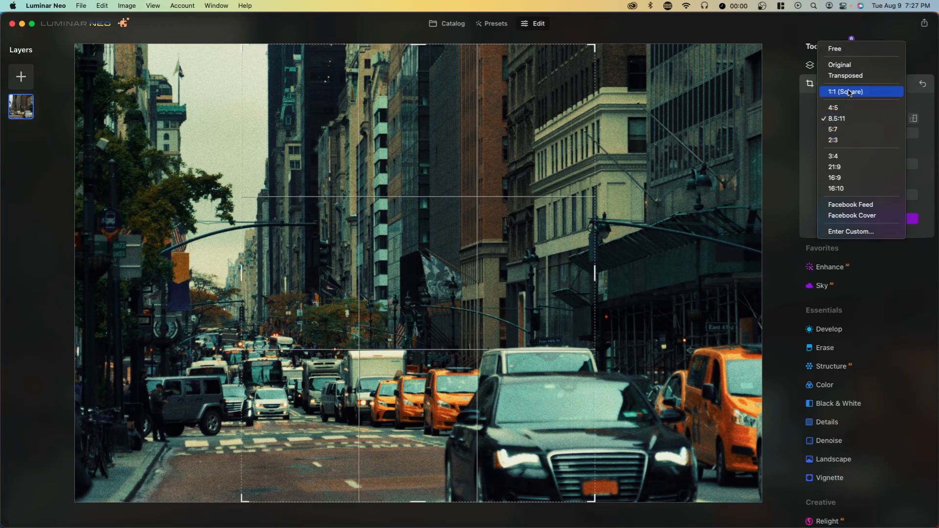
click(846, 70)
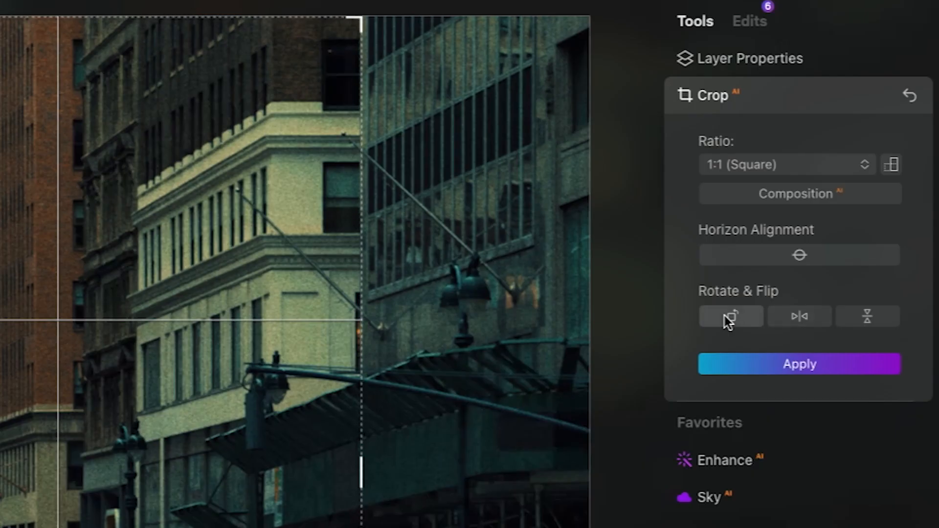
- Try rotating the photo in quarter turns and flipping it horizontally back and forth within the crop
click(724, 315)
click(724, 315)
click(724, 315)
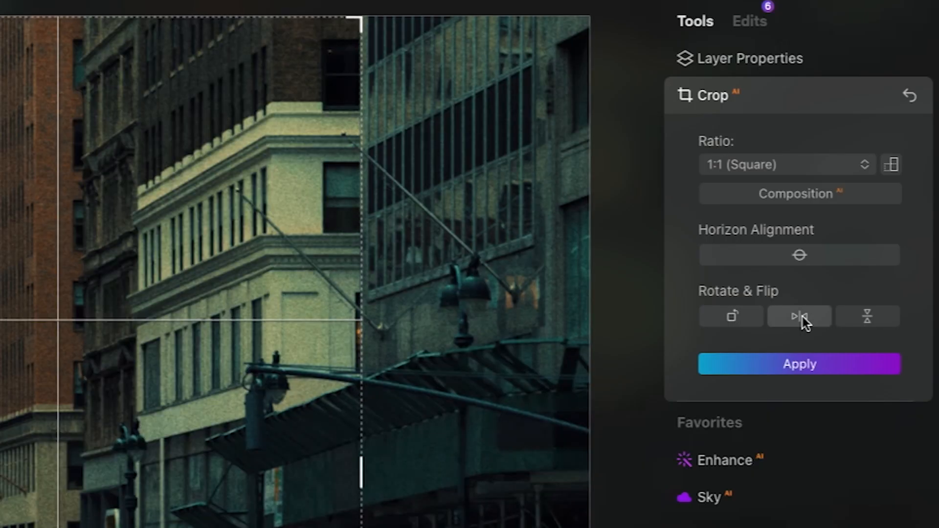
click(802, 317)
click(803, 317)
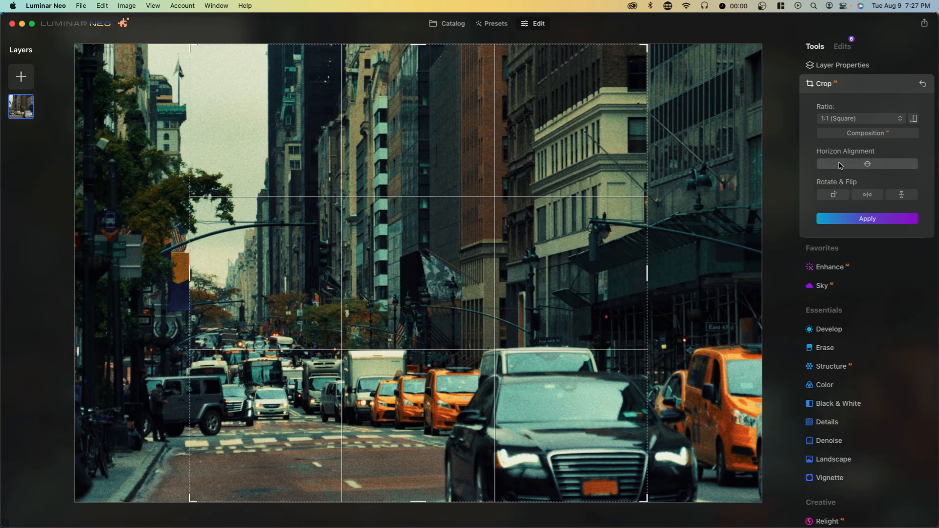
- Align the horizon automatically, tilt the photo freely by hand, and realign the horizon automatically
click(847, 166)
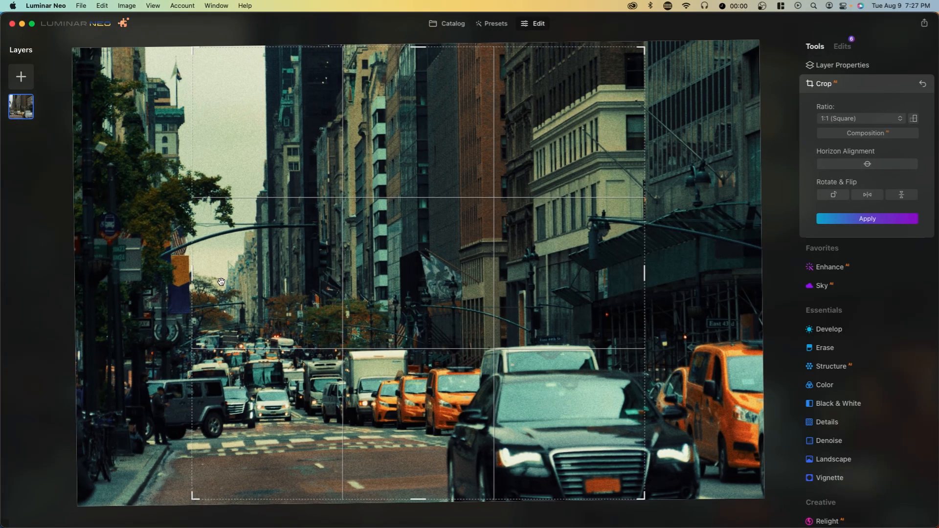
drag(646, 275, 645, 251)
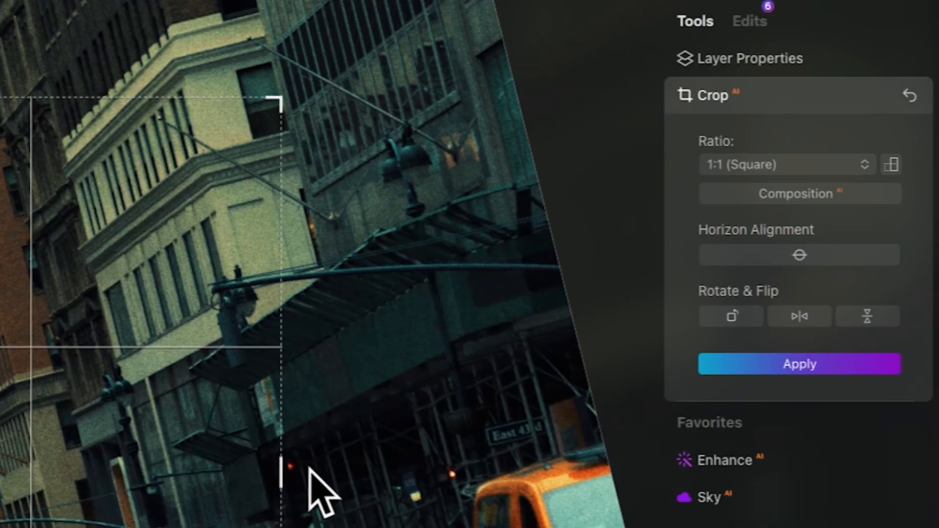
click(841, 162)
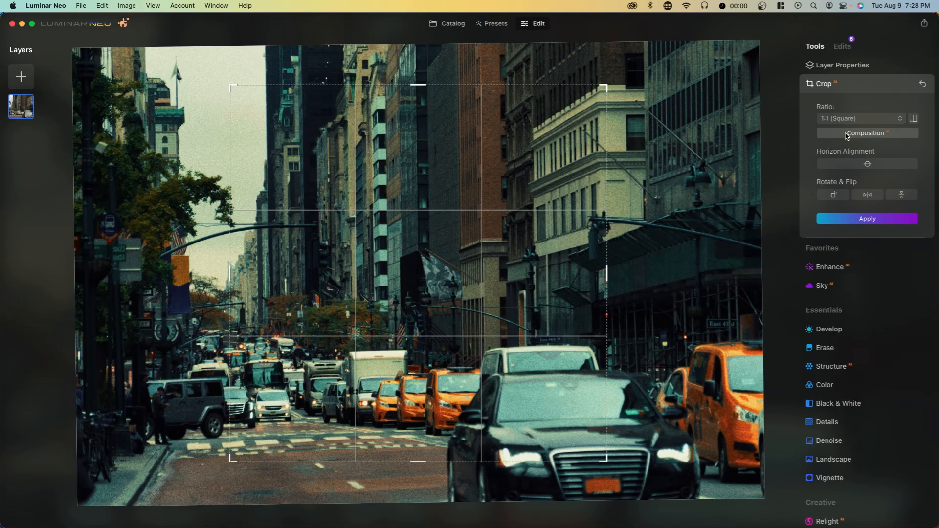
- Reframe the photo with the AI composition crop at the Original ratio and apply the crop
click(758, 199)
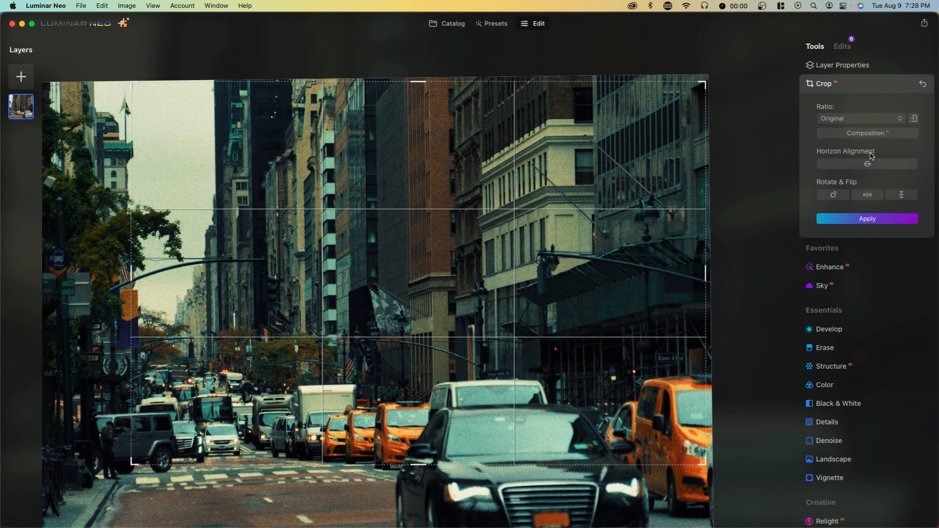
click(863, 219)
- Set the Enhance AI Accent to 64 on the whole photo and open the tool's masking options
click(862, 136)
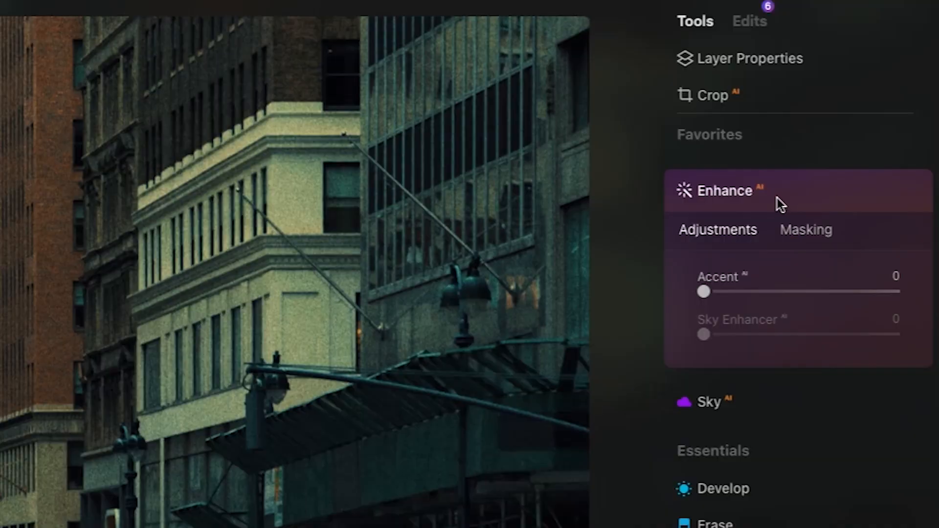
drag(704, 291, 763, 304)
drag(849, 192, 883, 192)
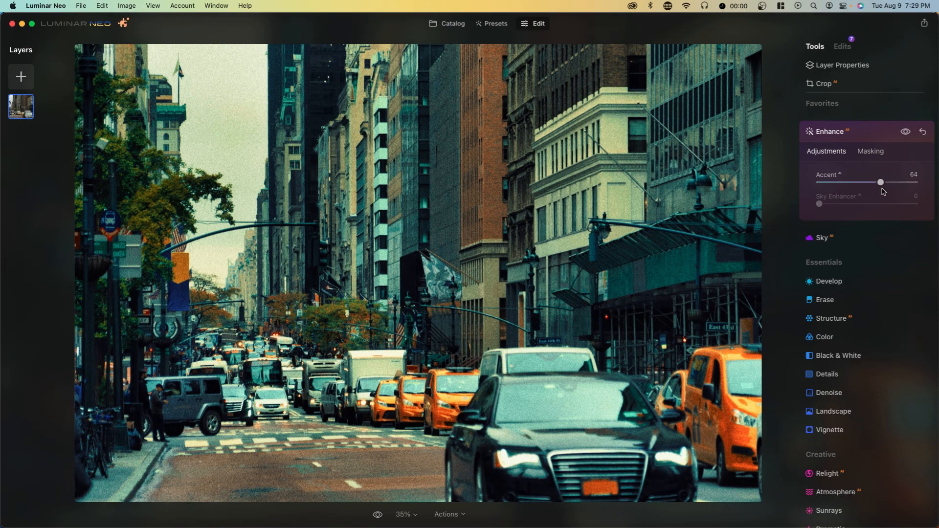
click(823, 84)
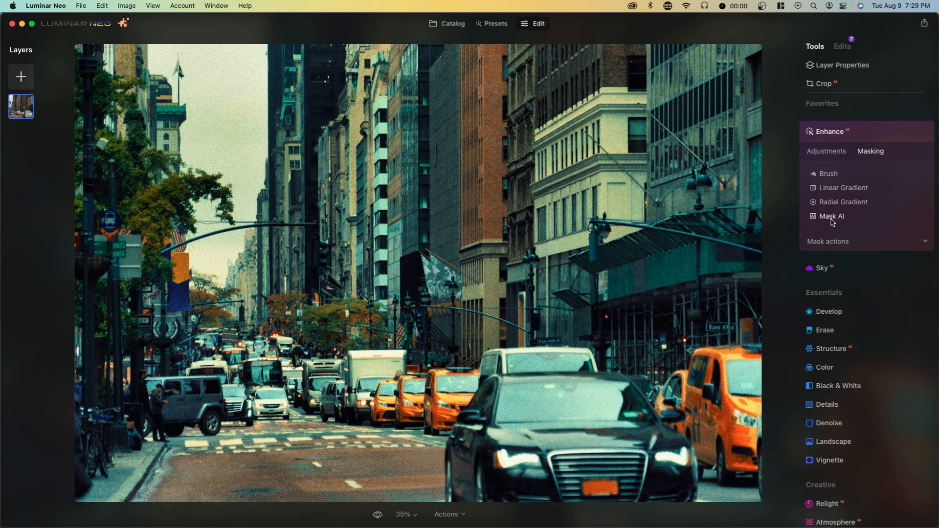
- Mask the Enhance AI effect to the photo's flora using Mask AI
click(834, 153)
click(860, 182)
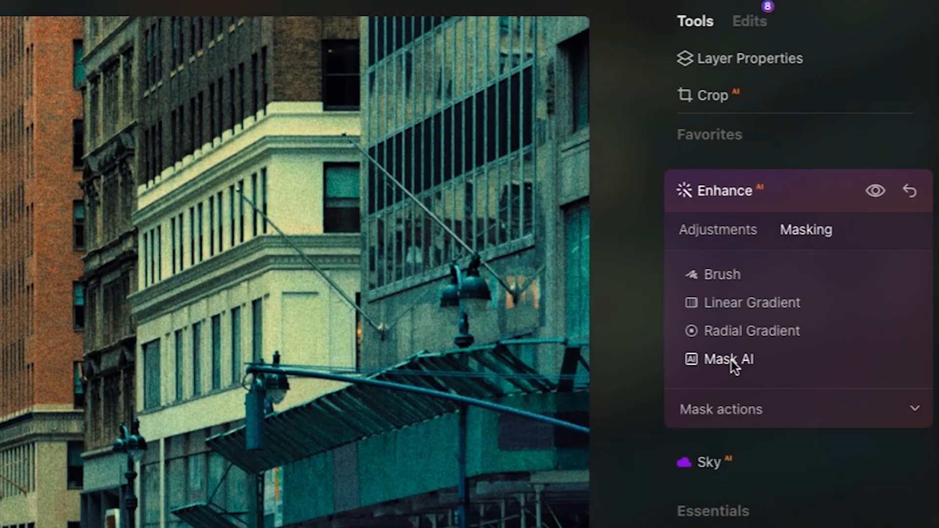
click(731, 360)
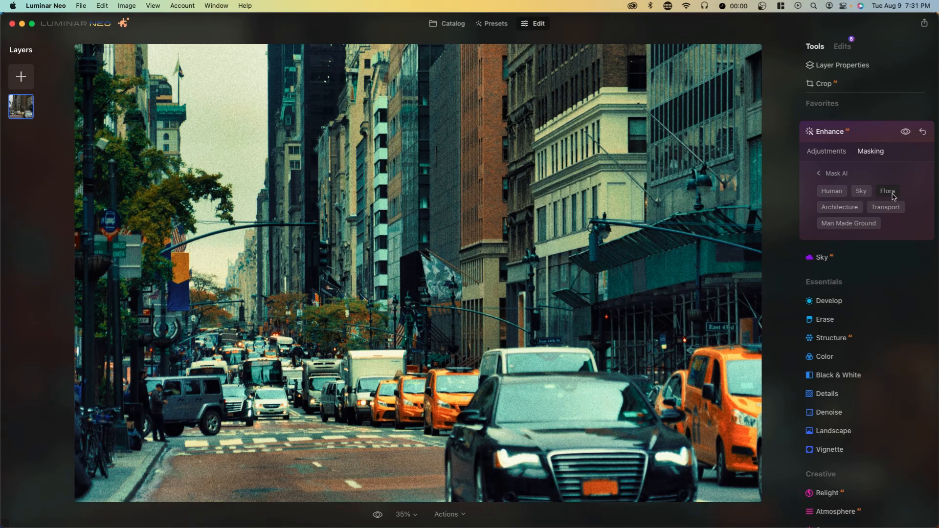
click(891, 193)
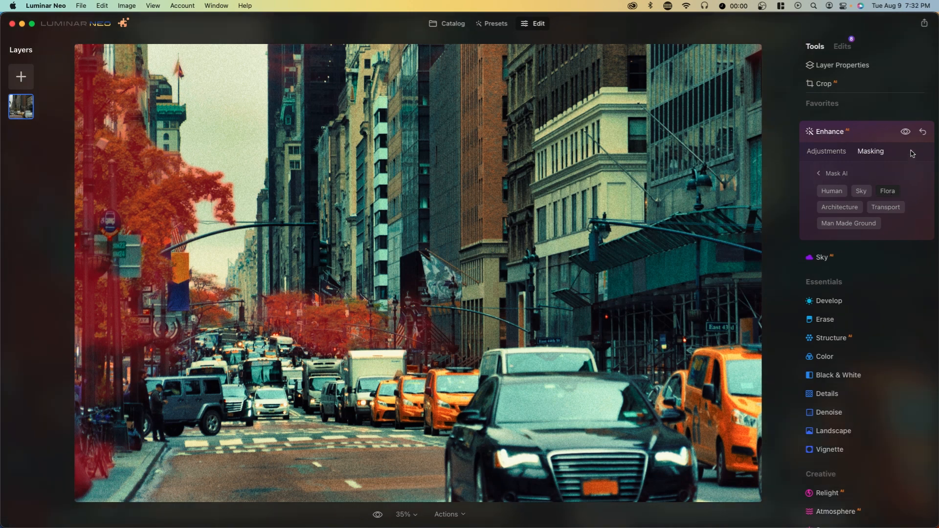
- Open the Develop tool and set Exposure to 0.11 and Smart Contrast to 22
click(876, 131)
click(875, 170)
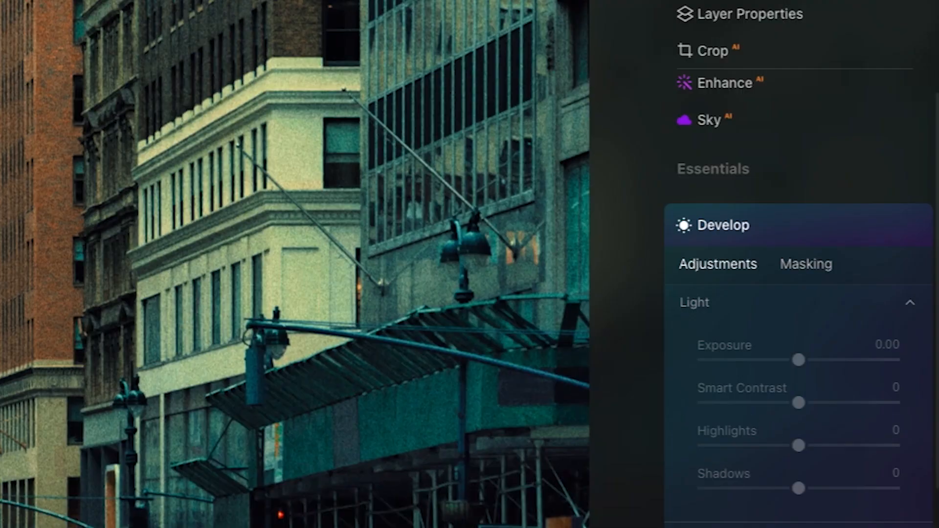
scroll(797, 343, down, 3)
mouse_move(799, 216)
mouse_down()
mouse_move(812, 215)
mouse_move(800, 216)
mouse_up()
mouse_move(798, 258)
mouse_down()
mouse_move(823, 262)
mouse_move(811, 260)
mouse_up()
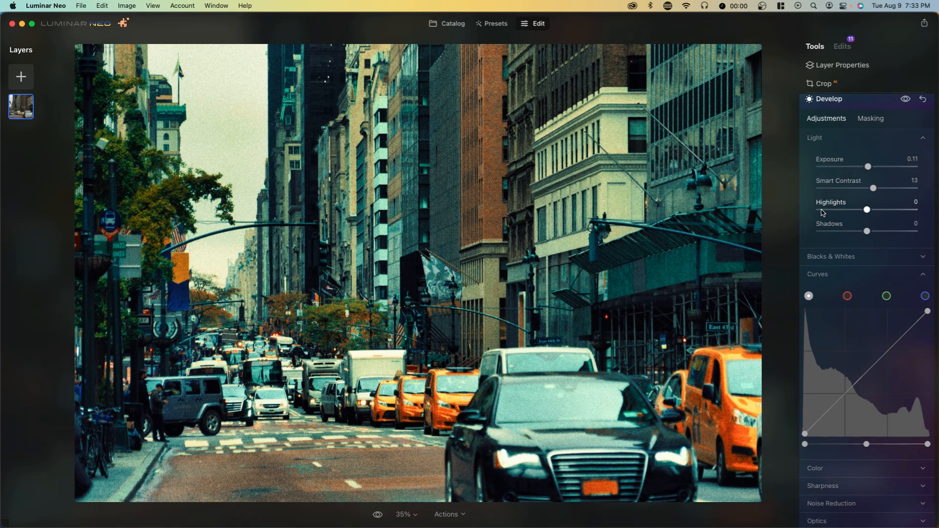
drag(870, 189, 875, 188)
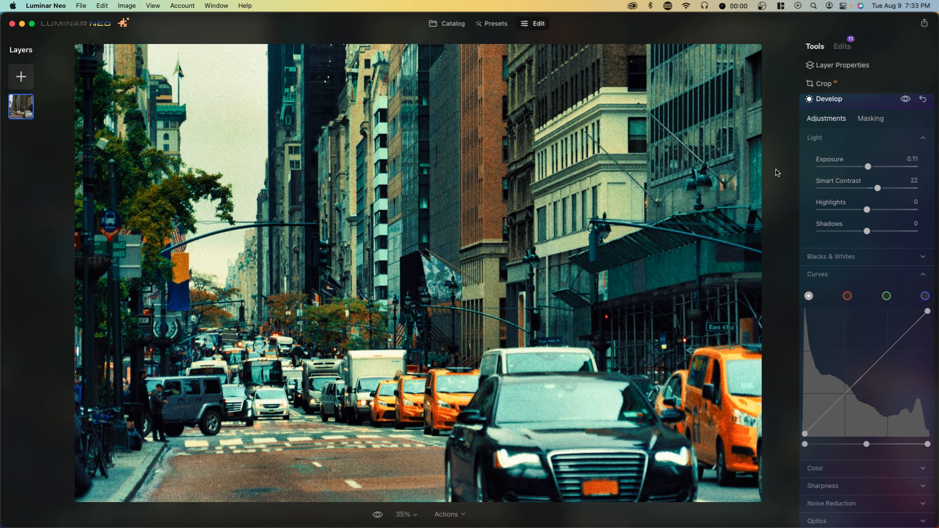
- Set Develop's Smart Contrast to -5, Highlights to 3 and Shadows to 5, trying Highlights at 100 along the way
drag(878, 188, 919, 209)
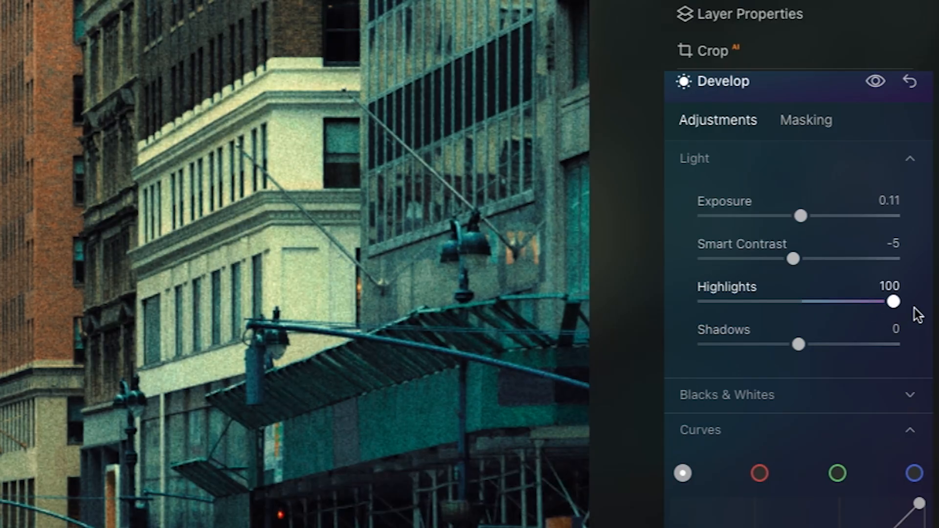
drag(914, 308, 805, 304)
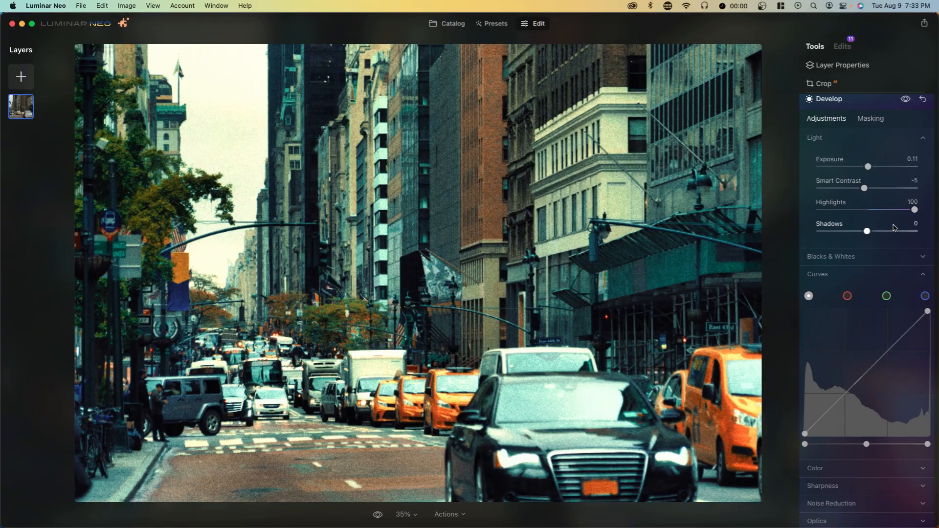
mouse_move(867, 232)
mouse_down()
mouse_move(846, 234)
mouse_move(879, 238)
mouse_up()
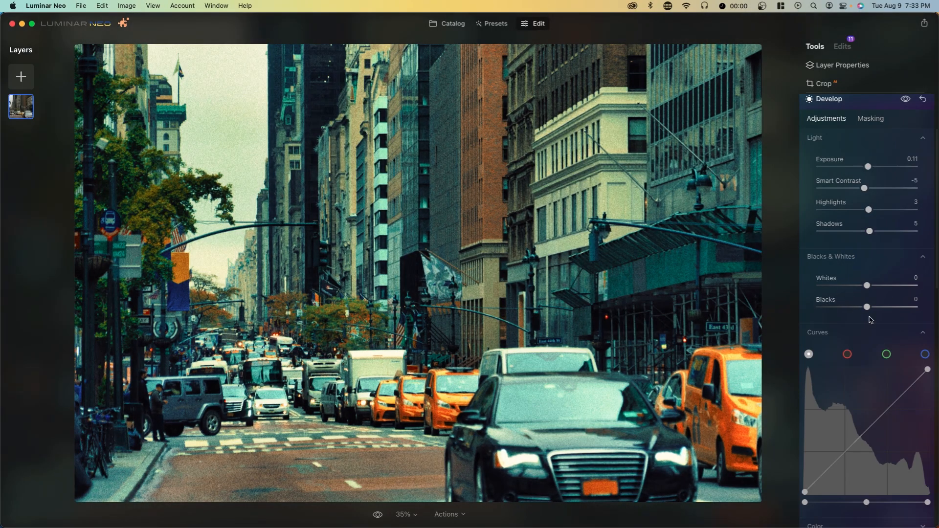
- Try moving the black and white endpoints of the combined RGB curve and return them to their corners
scroll(891, 313, down, 5)
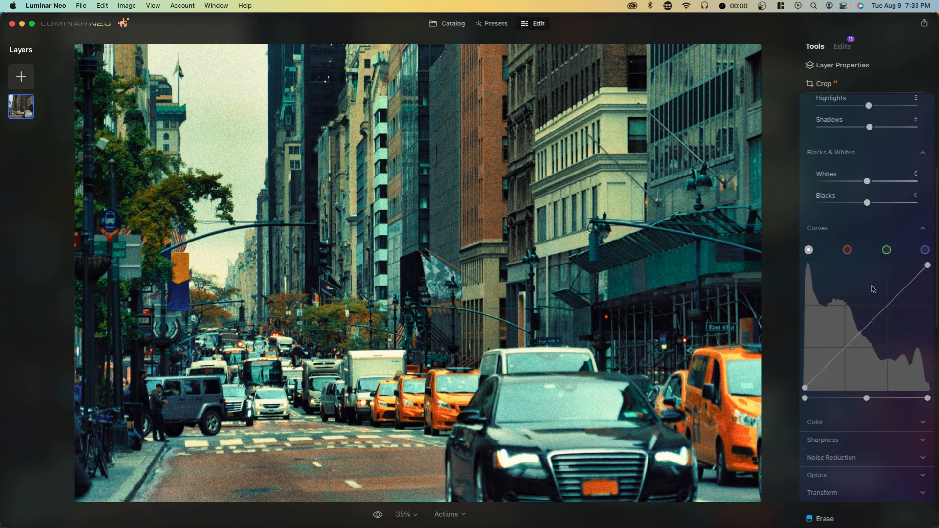
scroll(841, 197, up, 1)
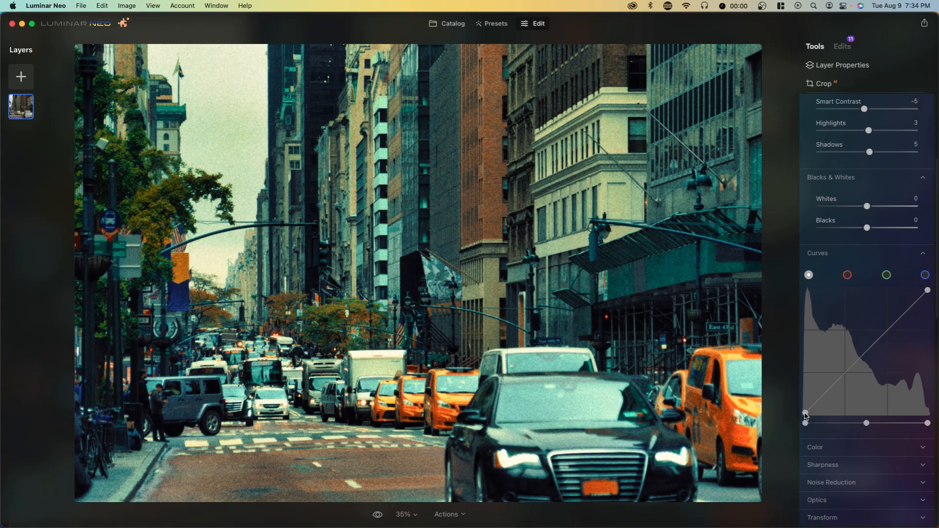
drag(675, 400, 677, 303)
drag(805, 363, 804, 412)
mouse_move(929, 293)
mouse_down()
mouse_move(926, 342)
mouse_move(932, 287)
mouse_up()
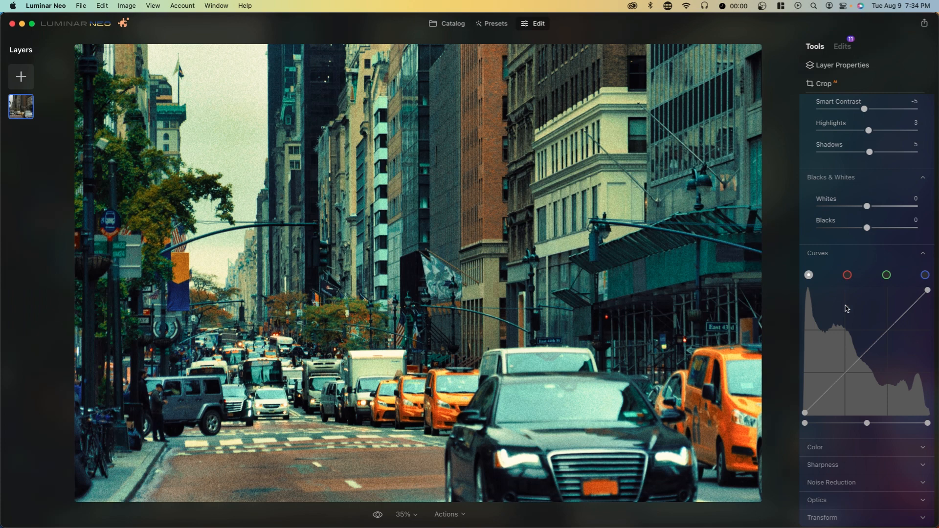
- Try moving the black point of the red channel curve and switch back to the combined curve
click(849, 276)
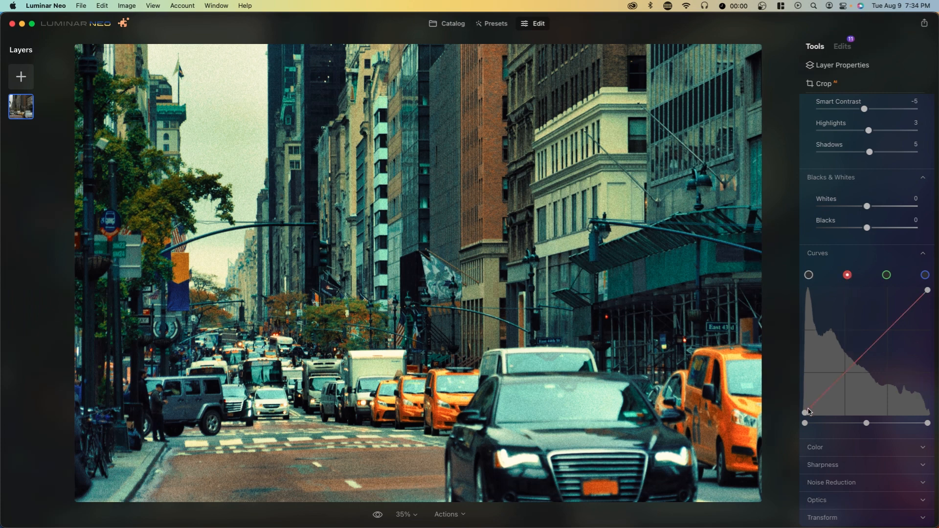
drag(806, 412, 793, 433)
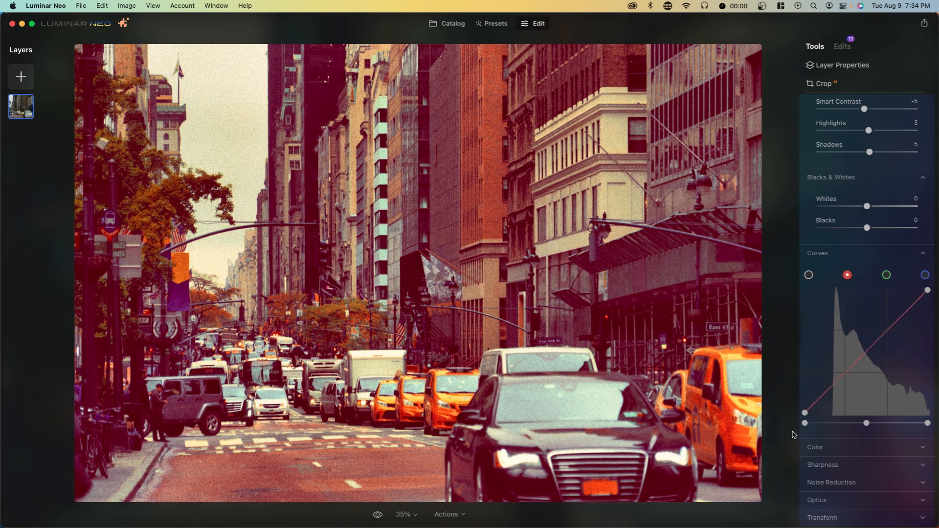
click(810, 275)
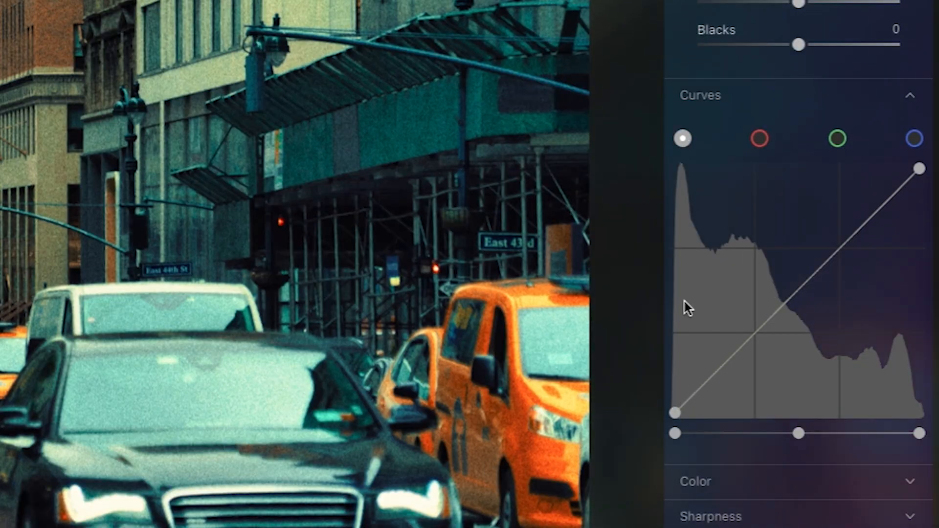
- Add a slightly raised midtone point to the combined curve and try shifting its black and white points inward and back
drag(677, 409, 696, 377)
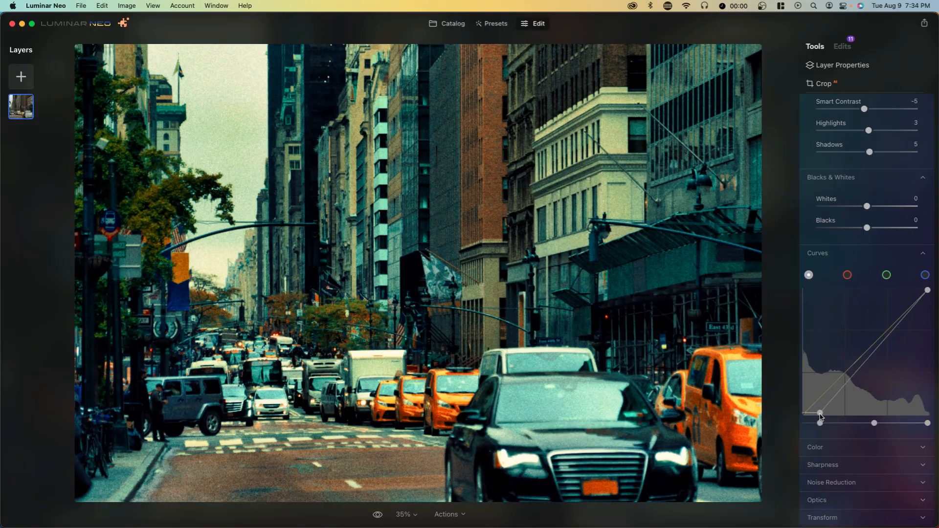
mouse_move(819, 413)
mouse_down()
mouse_move(821, 395)
mouse_move(804, 398)
mouse_move(805, 412)
mouse_up()
click(871, 348)
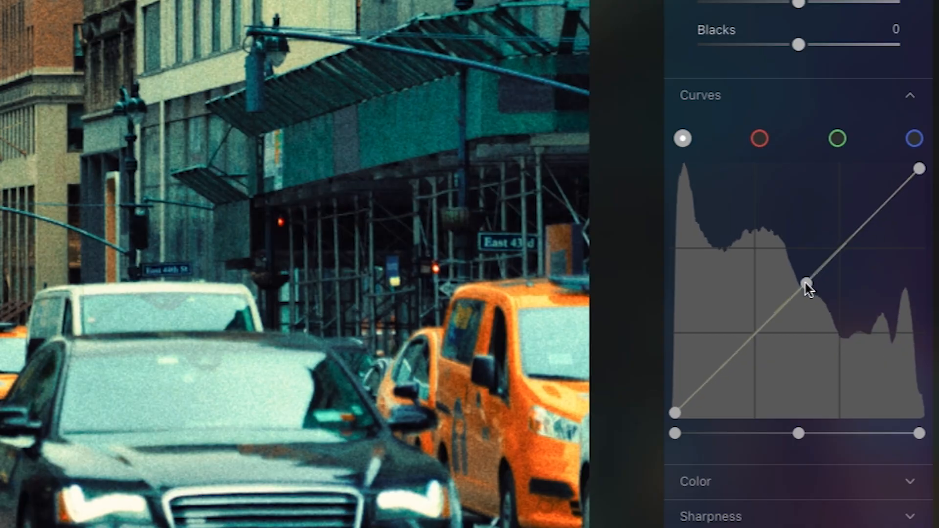
mouse_move(805, 284)
mouse_down()
mouse_move(805, 301)
mouse_move(784, 317)
mouse_move(786, 275)
mouse_move(818, 287)
mouse_move(803, 277)
mouse_up()
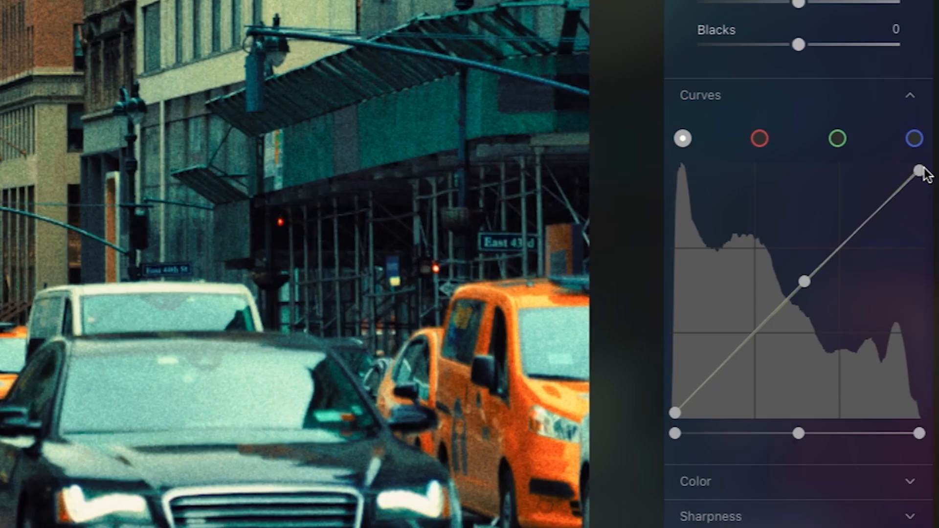
mouse_move(927, 291)
mouse_down()
mouse_move(903, 291)
mouse_move(899, 330)
mouse_move(927, 290)
mouse_up()
drag(920, 169, 863, 207)
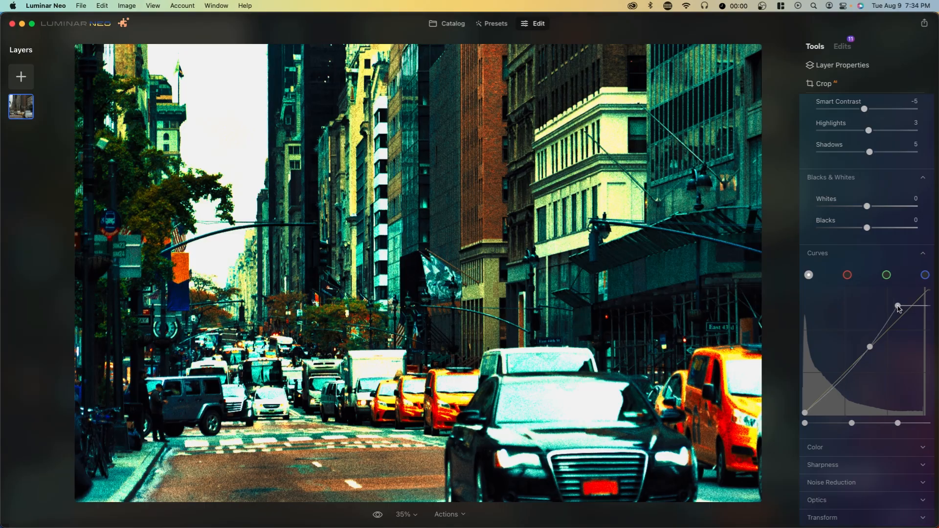
drag(899, 308, 930, 289)
- Warm the photo's white balance by setting Temperature to 7 and Tint to 27 in Develop's color settings
click(814, 447)
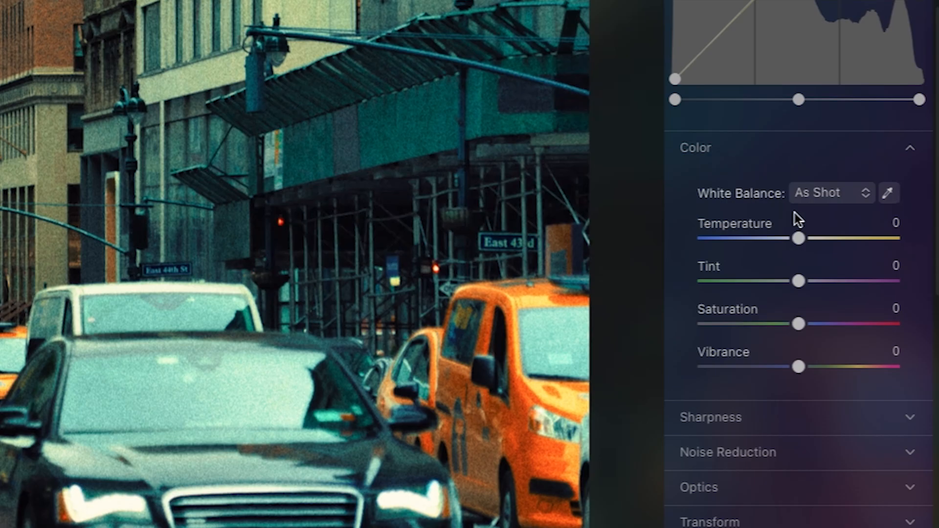
mouse_move(799, 238)
mouse_down()
mouse_move(773, 239)
mouse_move(806, 238)
mouse_up()
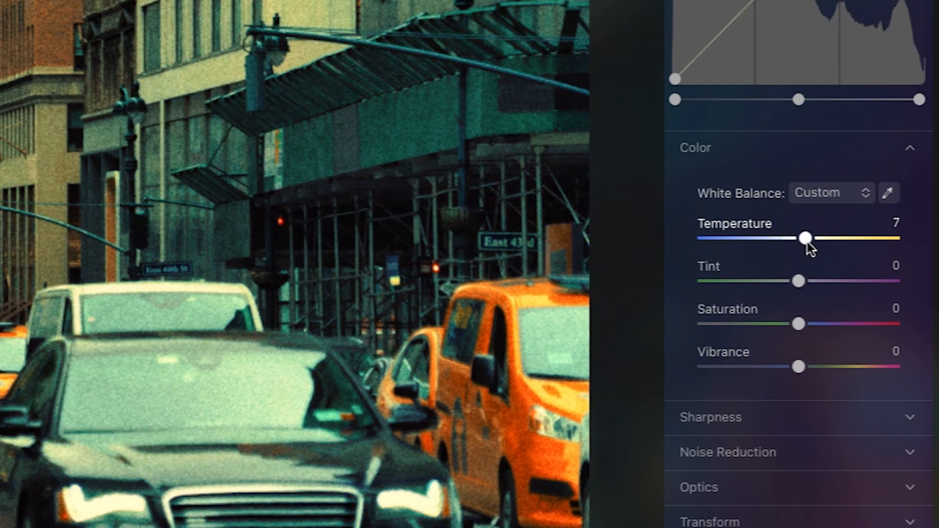
drag(798, 280, 826, 281)
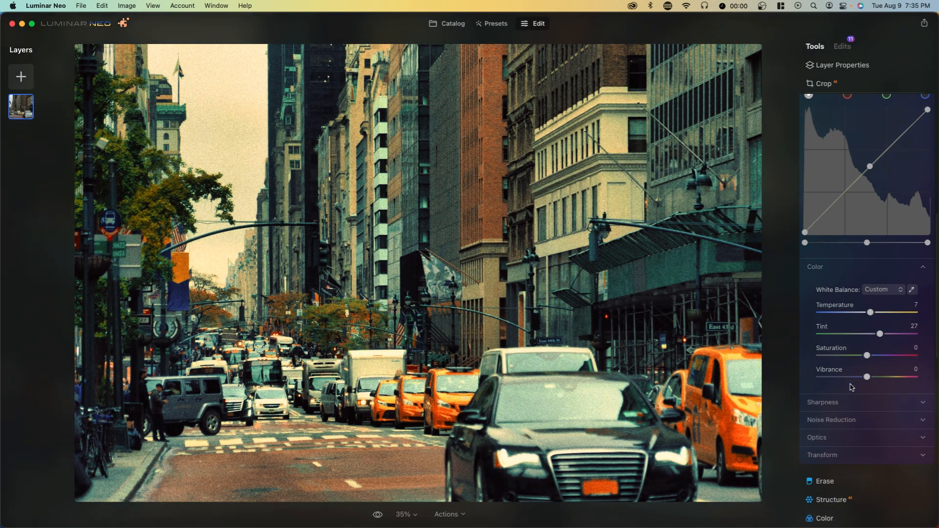
- Expand Develop's Sharpness and Noise Reduction settings and adjust the Luminosity noise reduction
click(854, 402)
scroll(855, 367, down, 3)
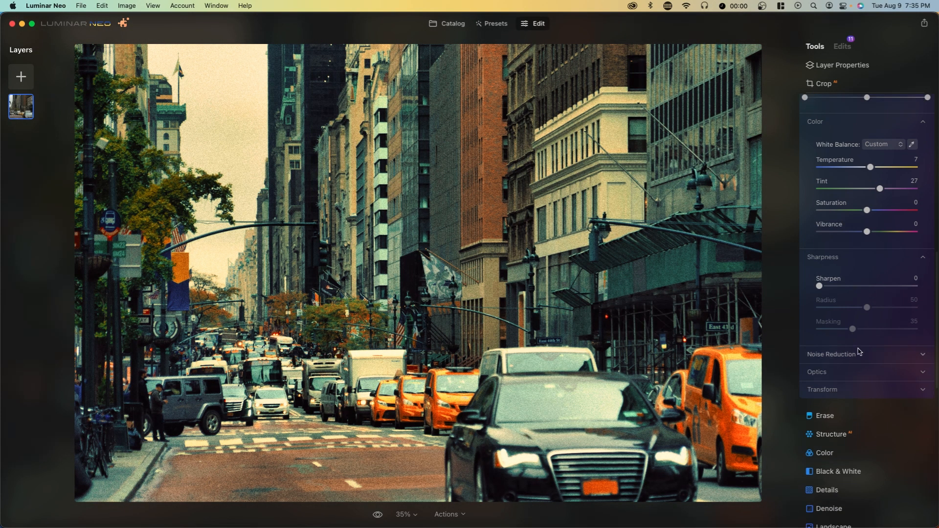
click(859, 353)
scroll(831, 332, down, 1)
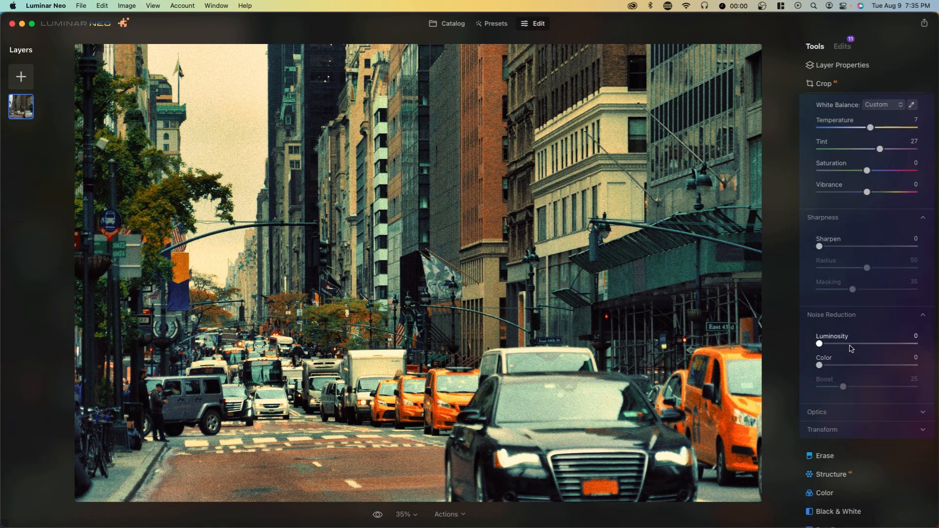
drag(851, 346, 879, 344)
double_click(897, 350)
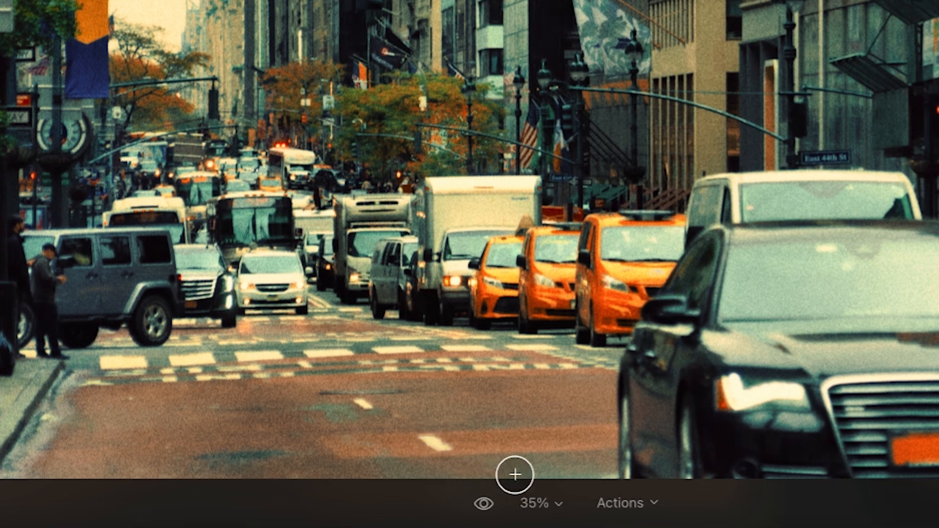
- Erase the white lane dashes from the foreground road with a size 20 brush and raise the Structure AI Amount to about 16
mouse_move(426, 444)
mouse_down()
mouse_move(445, 454)
mouse_move(359, 408)
mouse_up()
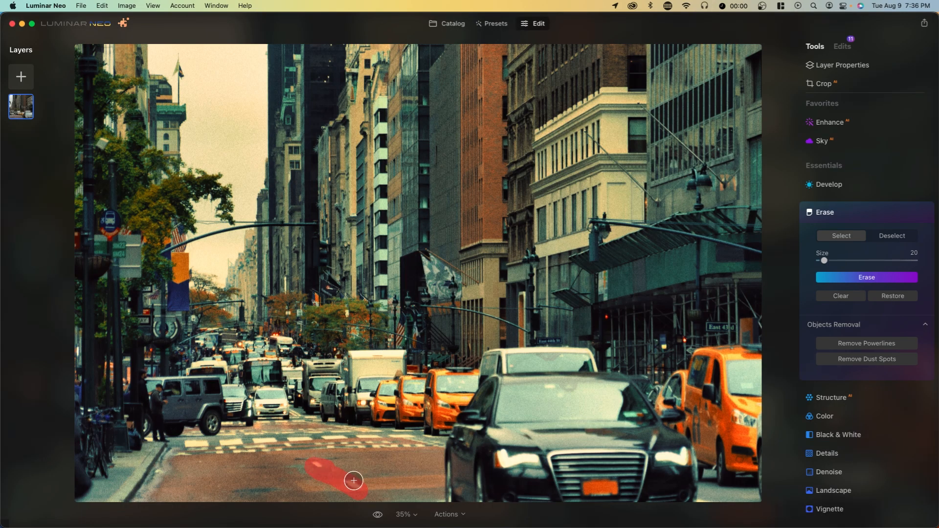
click(896, 278)
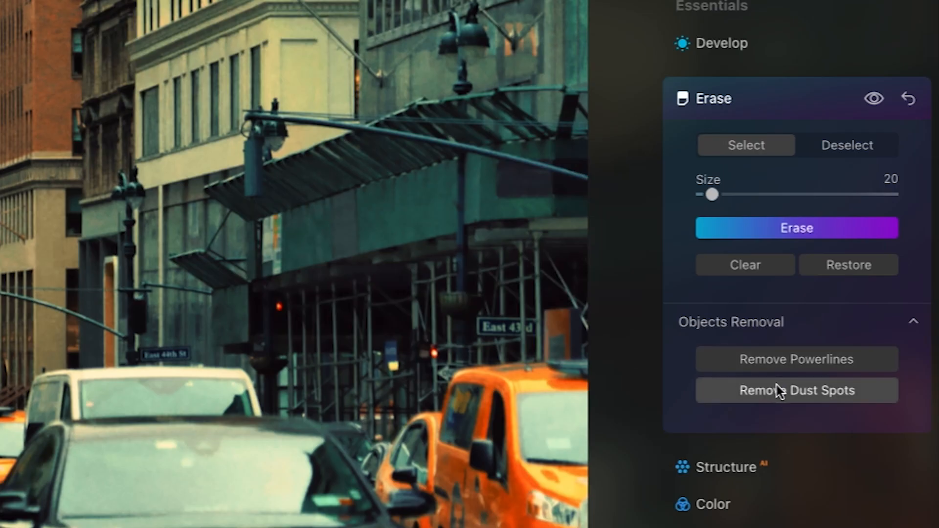
click(725, 467)
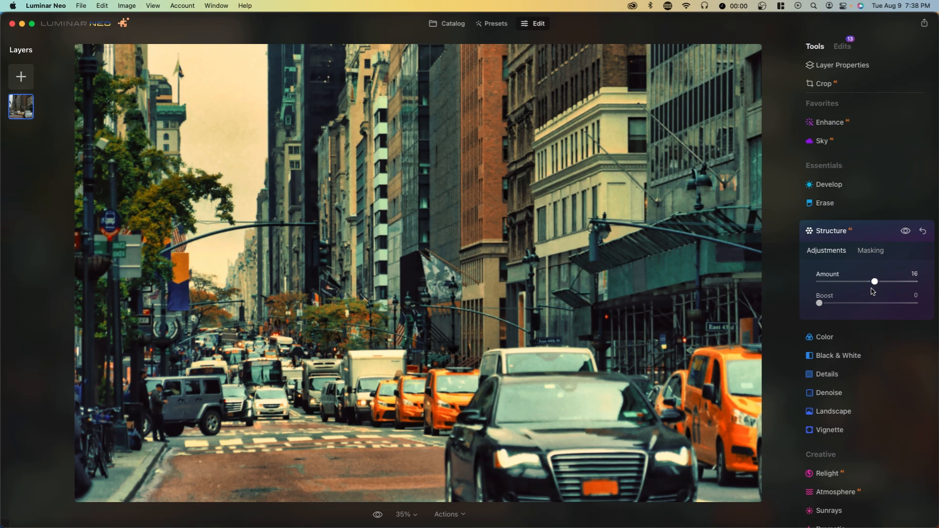
mouse_move(873, 282)
mouse_down()
mouse_move(837, 288)
mouse_move(876, 288)
mouse_up()
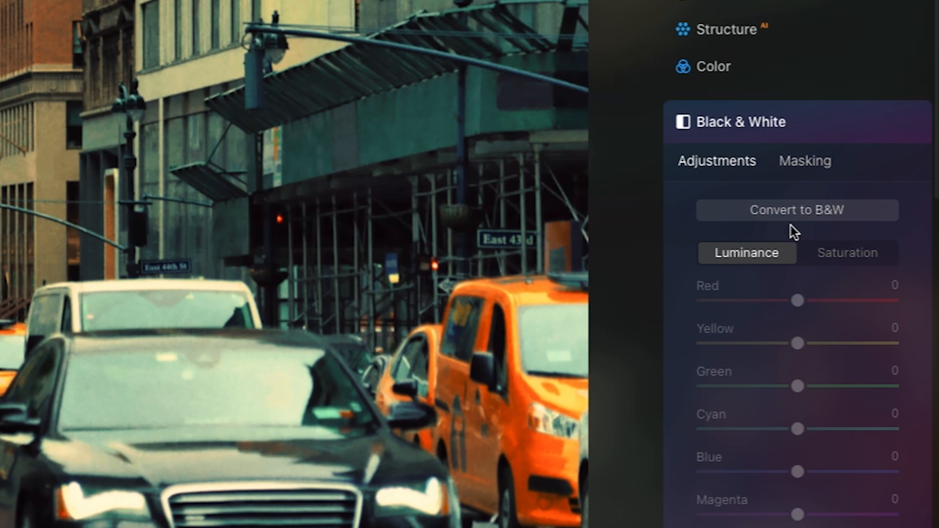
- Convert the photo to black and white and toggle the effect off and on to compare
click(774, 213)
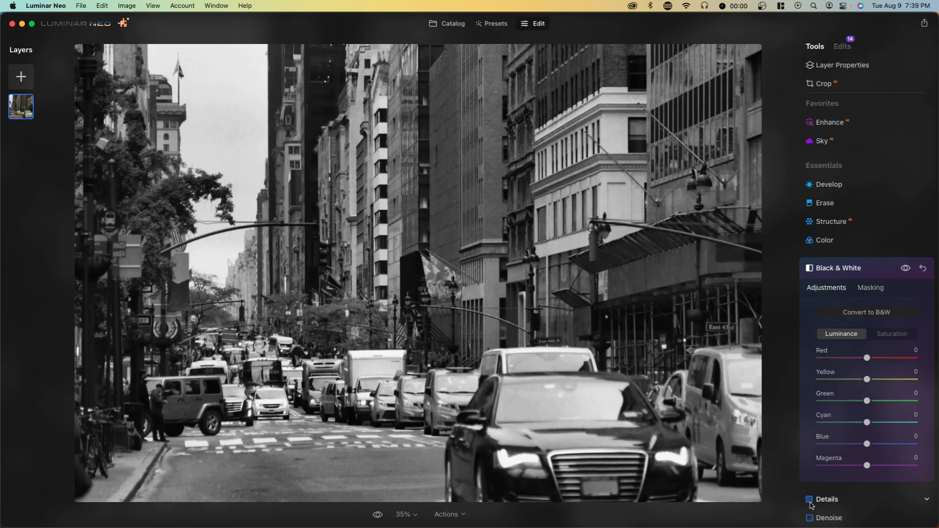
click(908, 269)
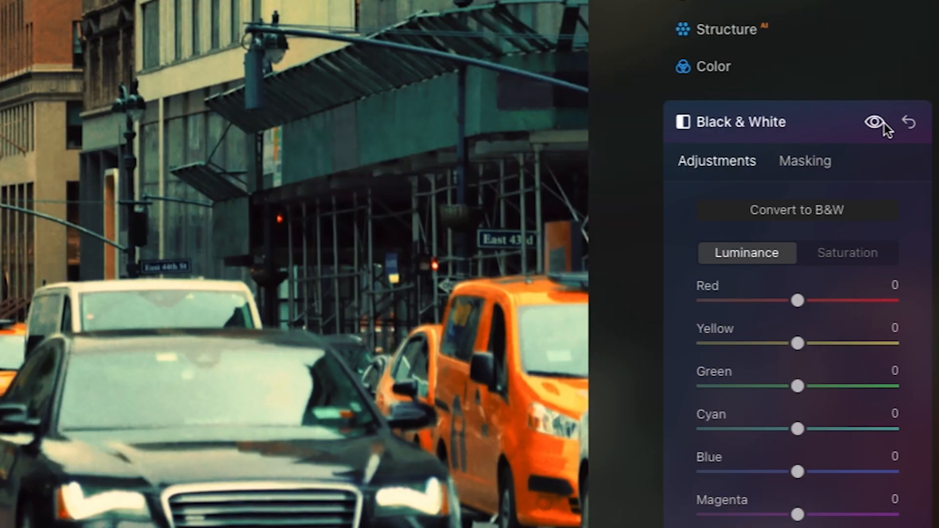
click(883, 123)
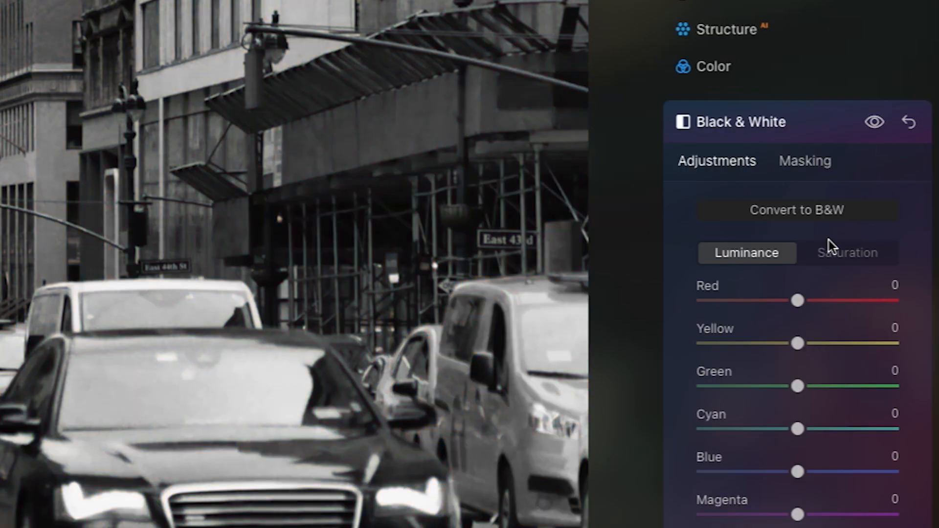
- Try raising the Red luminance of the black-and-white conversion and set its Red saturation to 69
drag(797, 301, 856, 300)
click(848, 253)
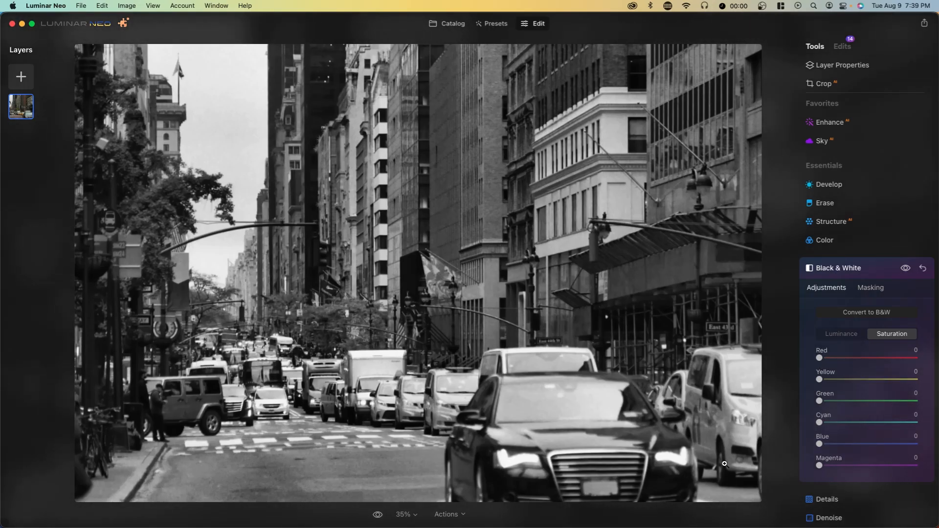
drag(850, 359, 873, 359)
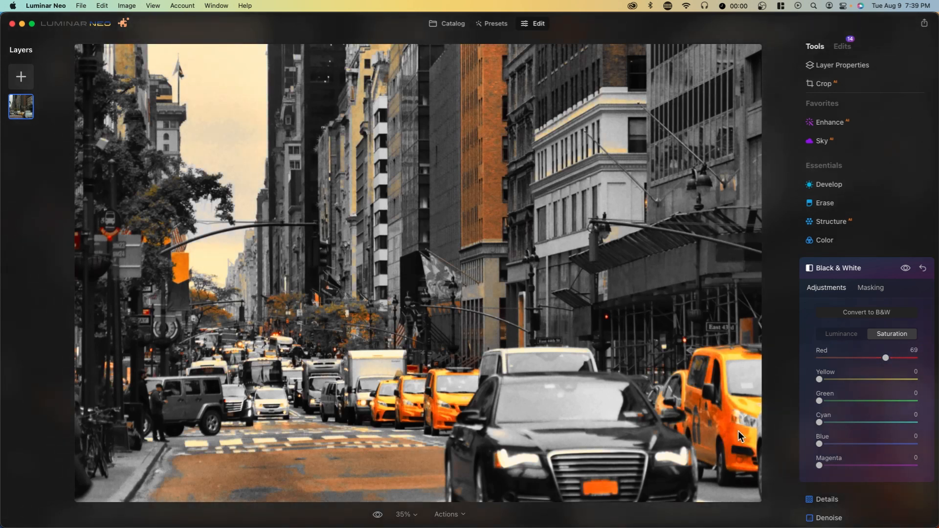
- Open the Details tool for the street photo and raise its Sharpen amount
click(826, 500)
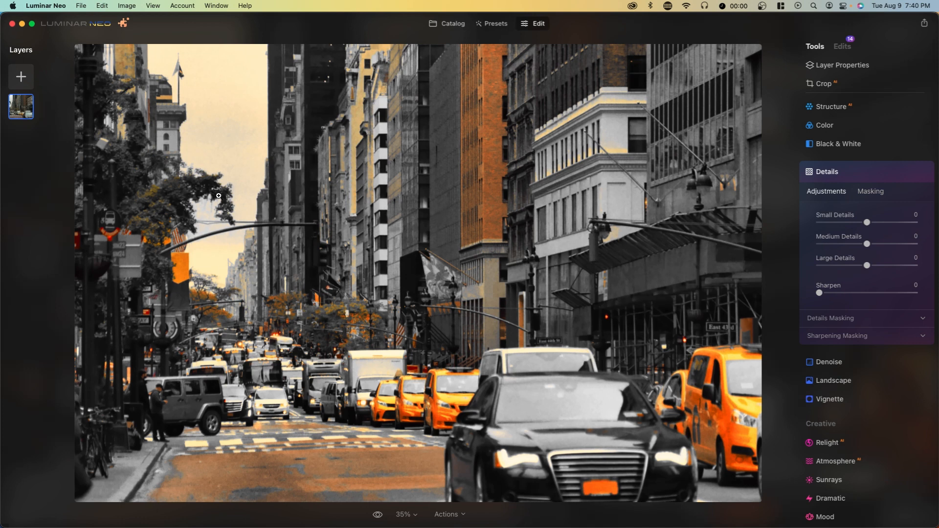
drag(819, 293, 852, 294)
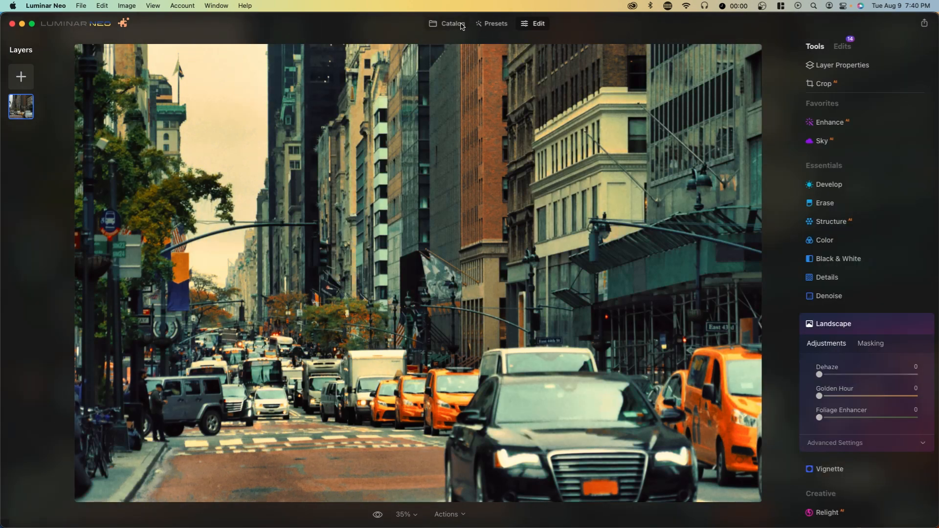
- Open the beach photo for editing and try replacing its sky with Blue Sky 2 and Blue Sky 5
click(461, 25)
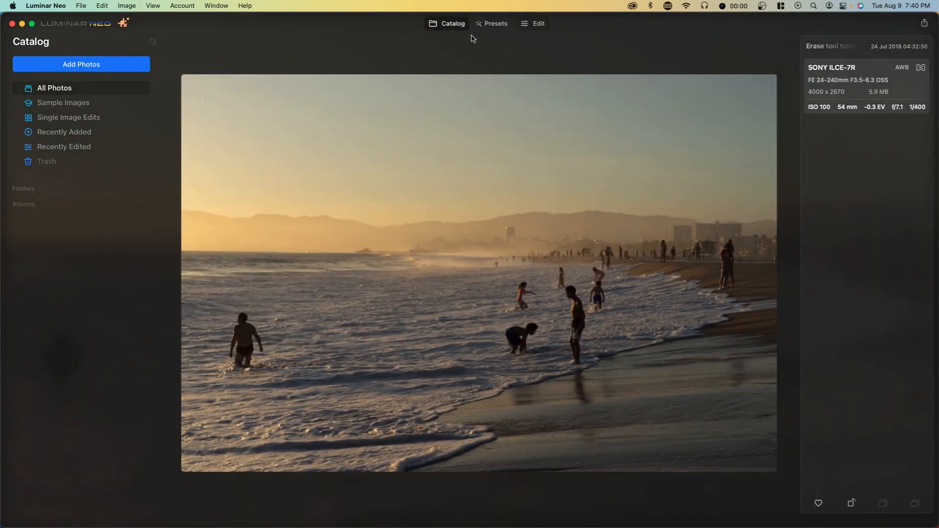
click(524, 27)
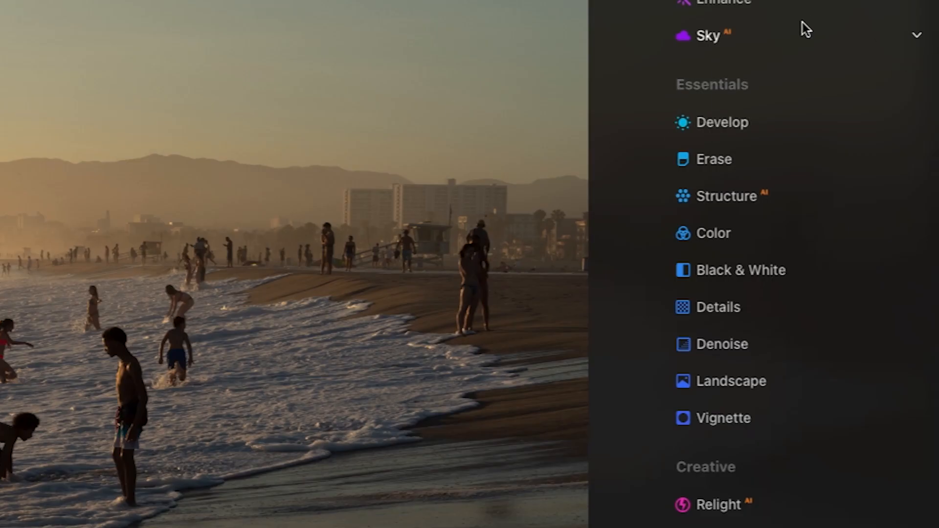
click(870, 137)
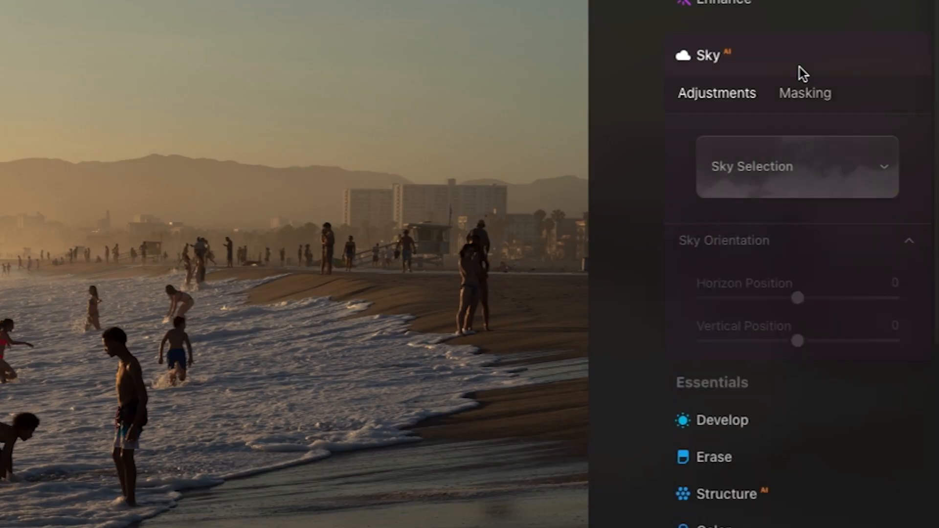
click(776, 165)
click(821, 283)
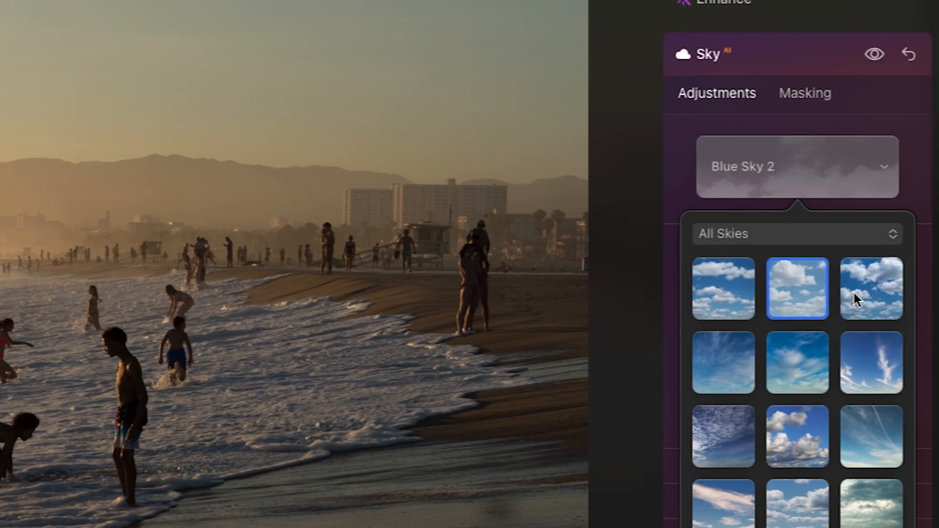
click(797, 362)
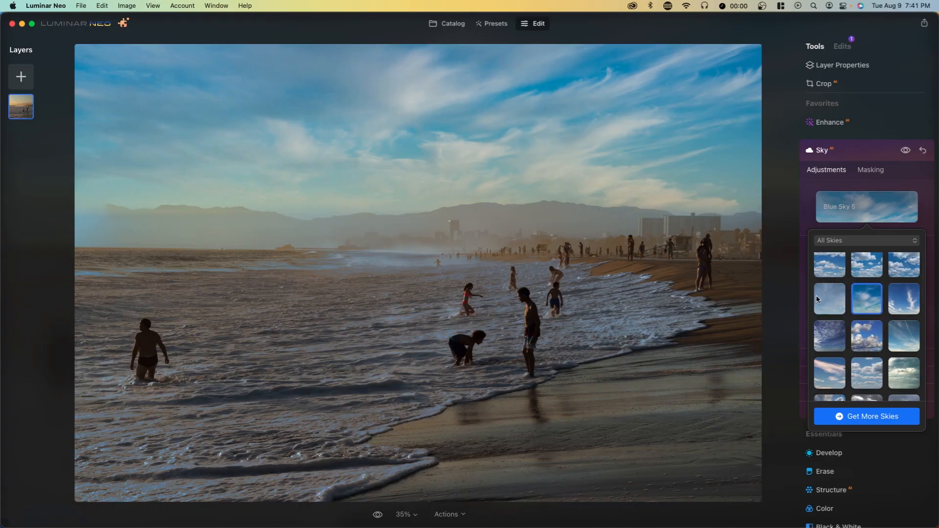
- Try the Dramatic Sunset 7, Dramatic Sunset 4, Galaxy 2 and Galaxy 1 skies on the beach photo
scroll(832, 308, down, 10)
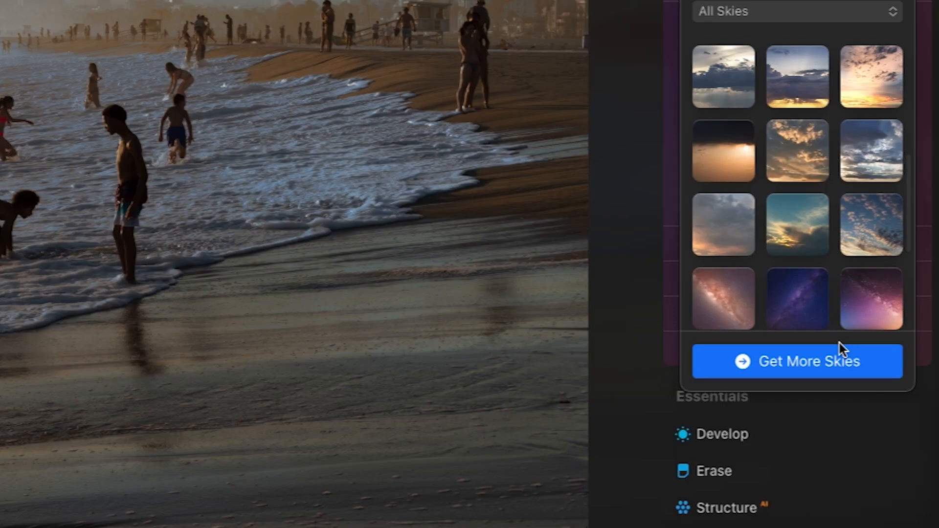
click(908, 386)
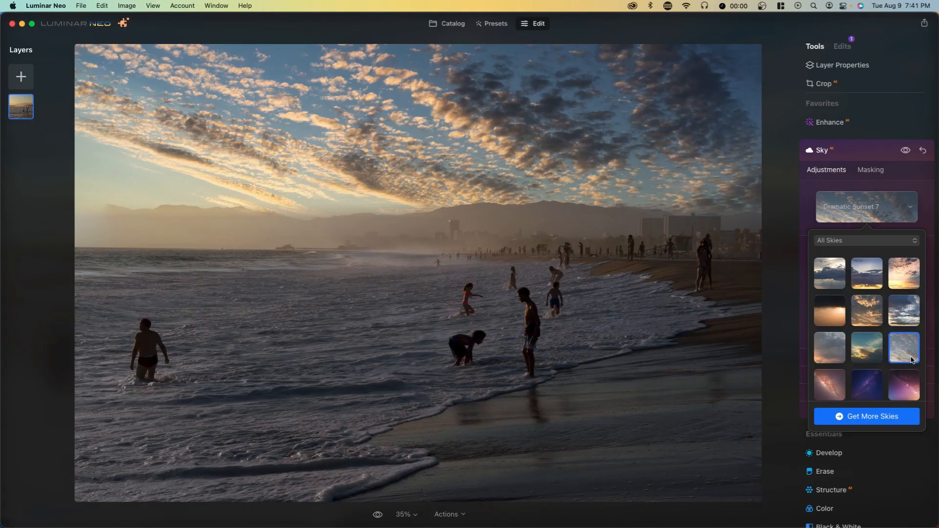
click(904, 313)
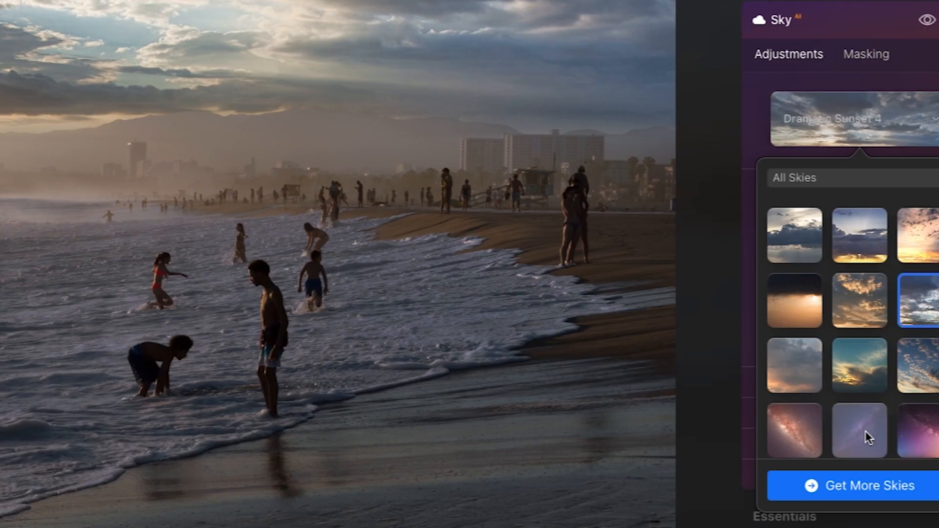
click(870, 385)
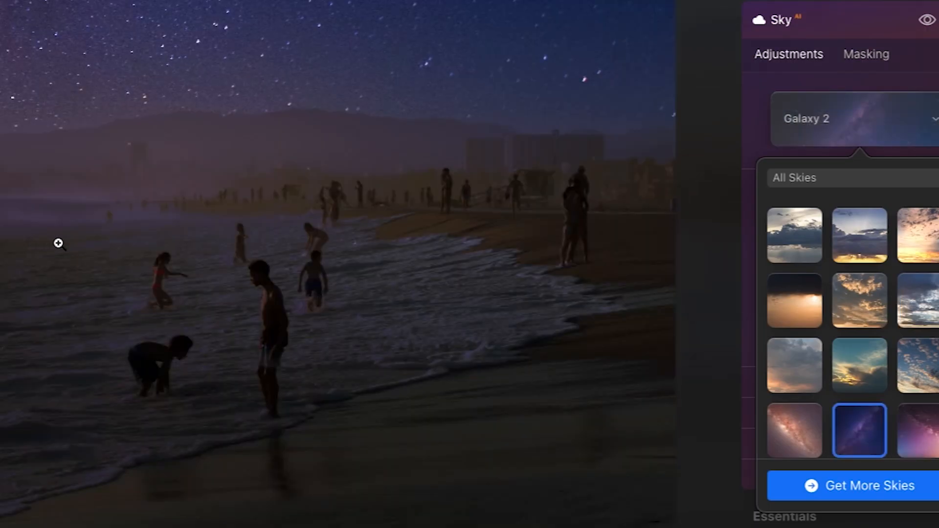
click(781, 413)
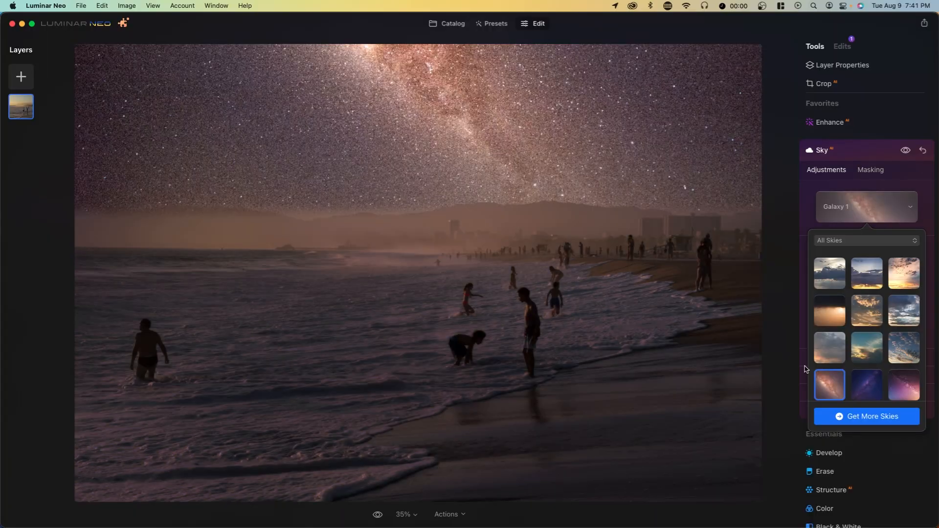
click(855, 205)
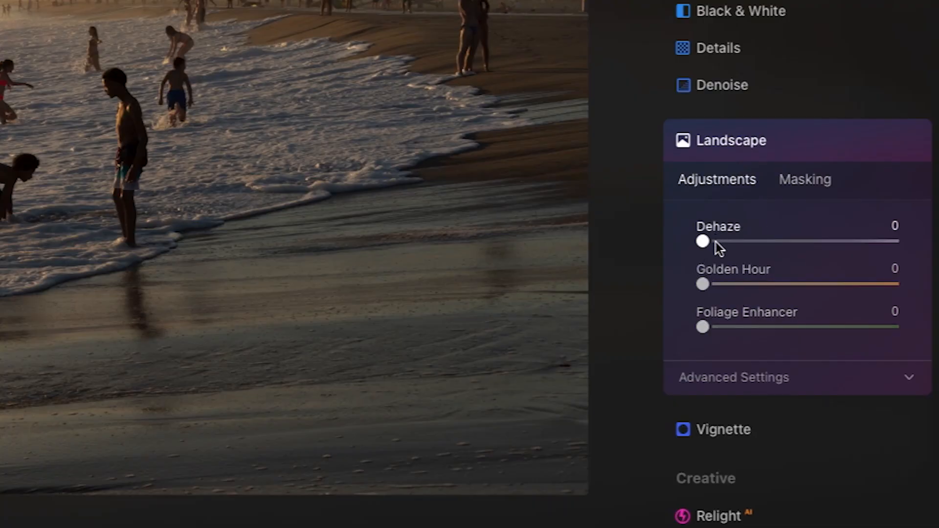
- Raise the Landscape Dehaze on the beach photo to about 71 and increase the Foliage Enhancer on the street photo
drag(716, 243, 833, 263)
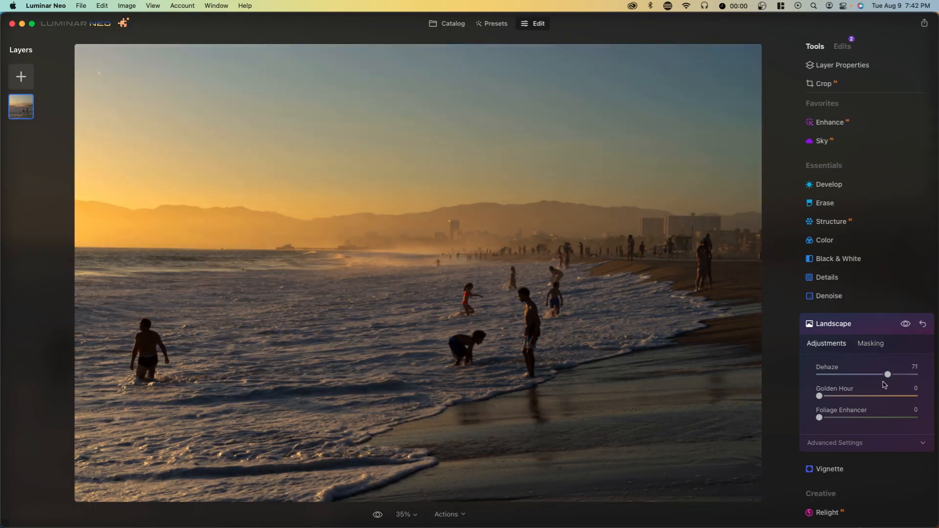
mouse_move(885, 385)
mouse_down()
mouse_move(832, 378)
mouse_move(887, 377)
mouse_move(818, 380)
mouse_move(913, 378)
mouse_move(818, 379)
mouse_move(859, 377)
mouse_move(888, 394)
mouse_move(832, 395)
mouse_move(890, 392)
mouse_up()
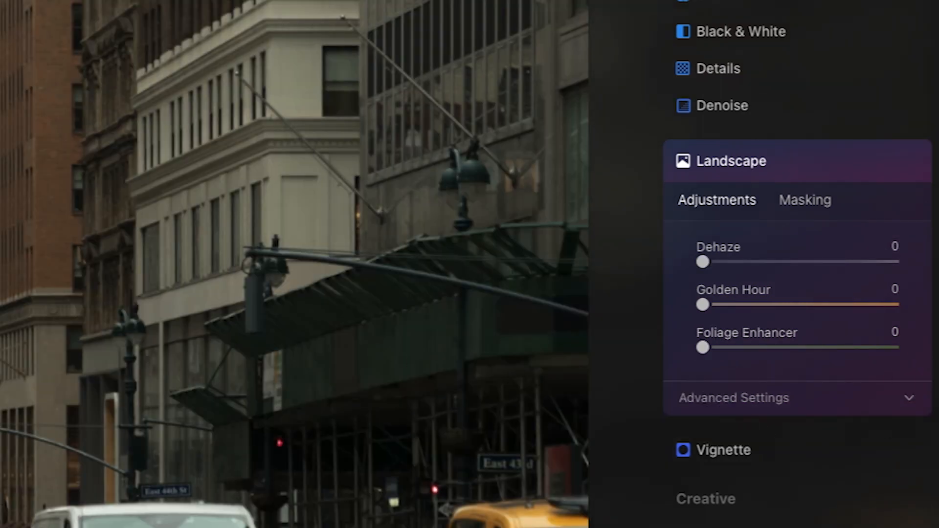
drag(756, 346, 714, 346)
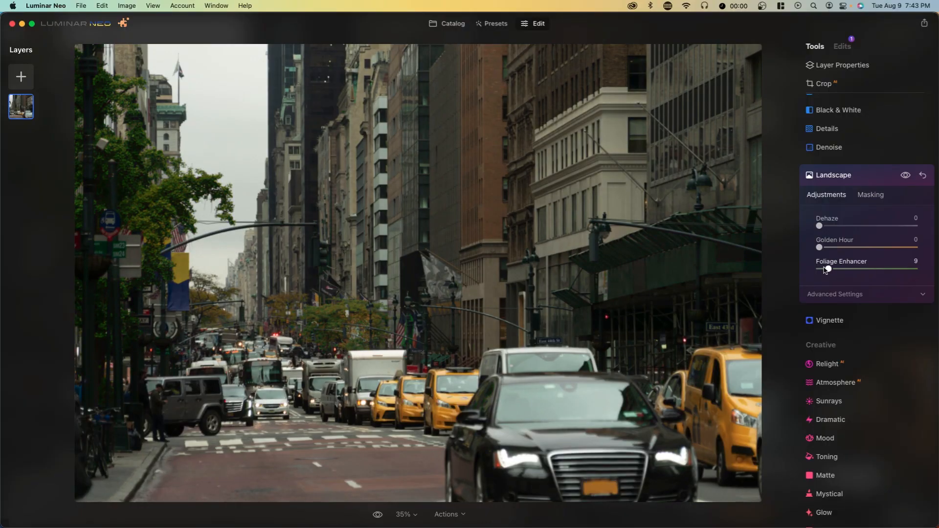
drag(825, 270, 937, 291)
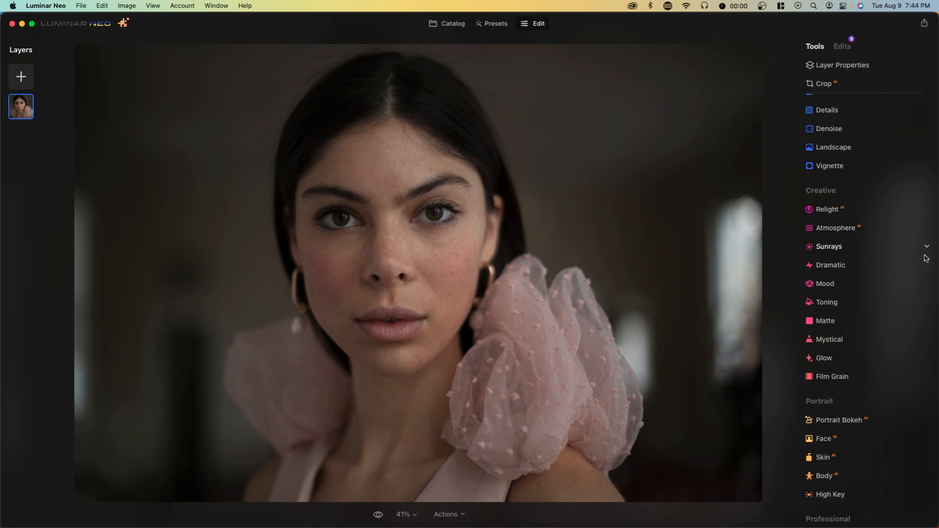
- Add a vignette to the woman's portrait, trying light and dark amounts before setting the Amount to about 32
click(829, 167)
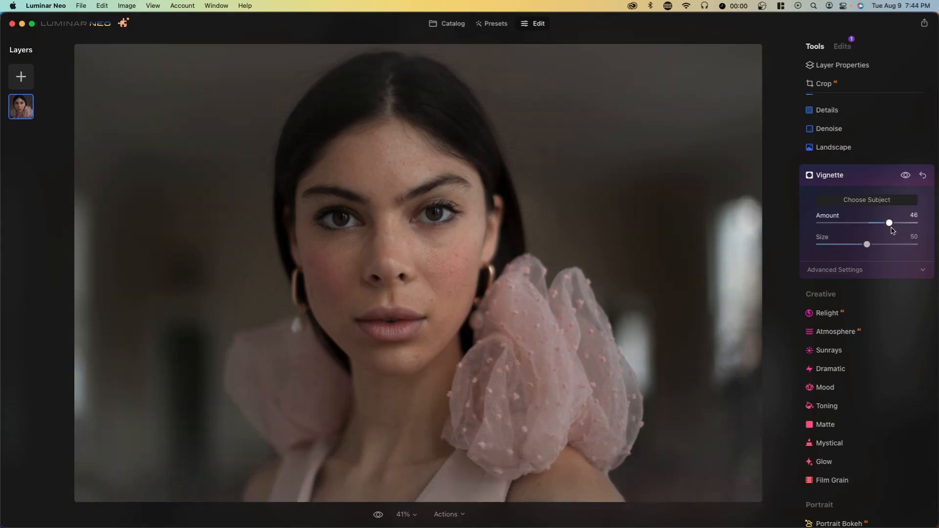
drag(798, 260, 771, 261)
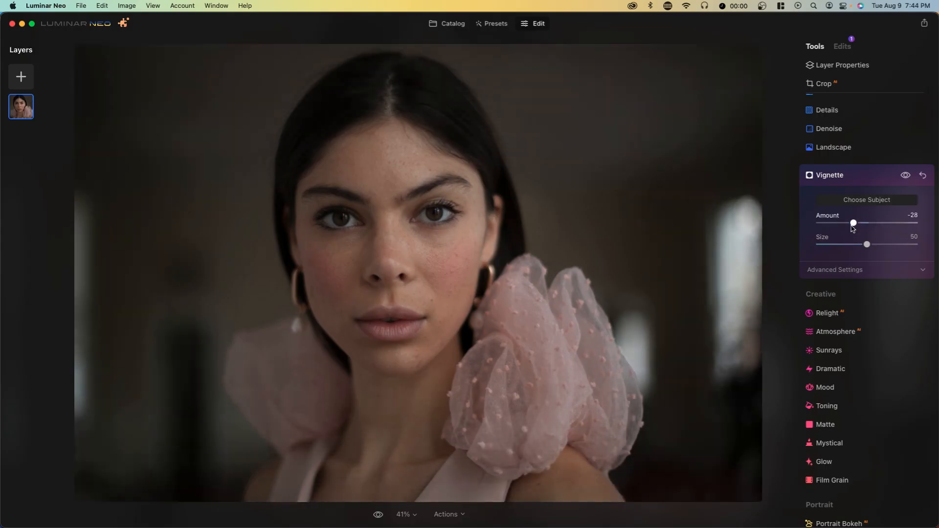
drag(853, 226, 885, 235)
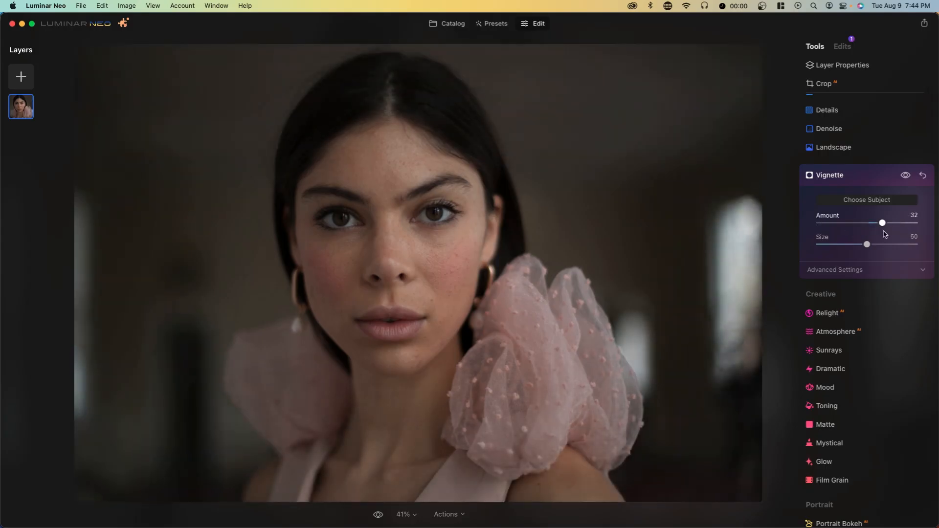
- Relight the portrait with Brightness Near at 92 and Brightness Far at 100
click(827, 313)
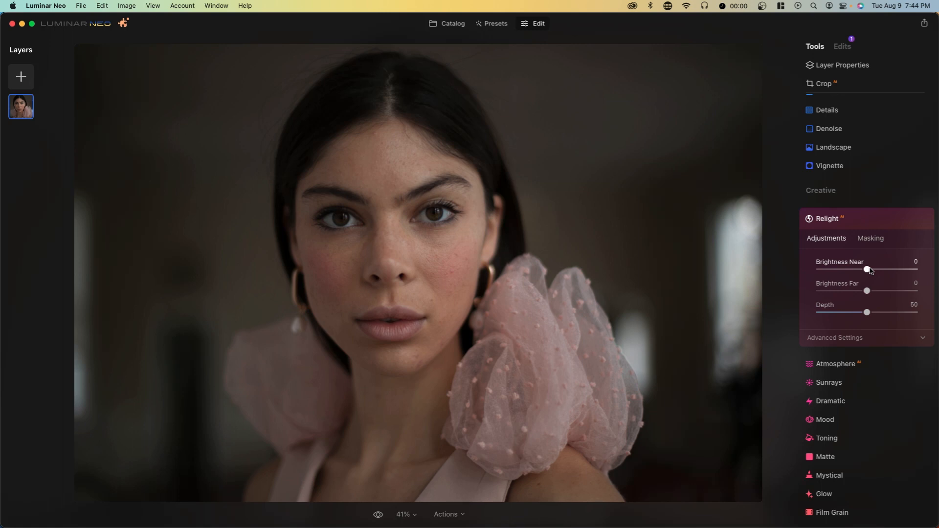
drag(867, 270, 910, 272)
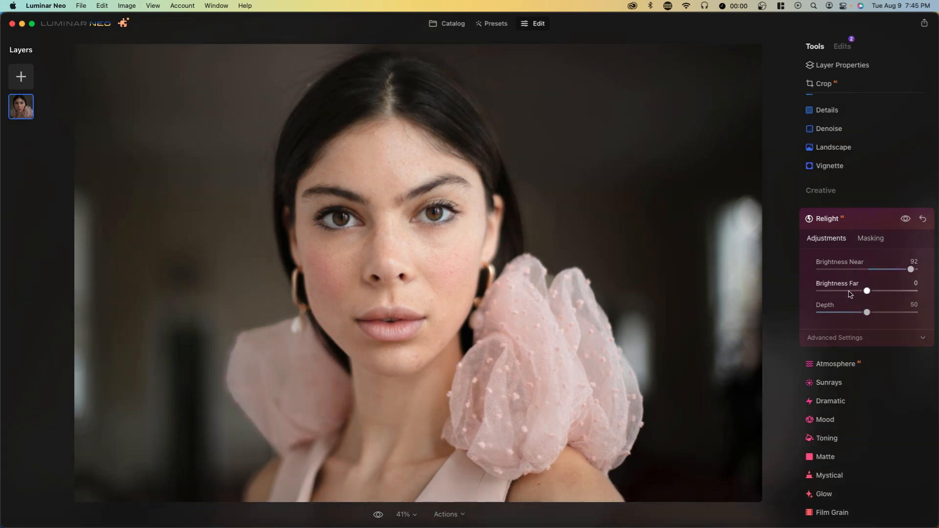
drag(866, 291, 926, 304)
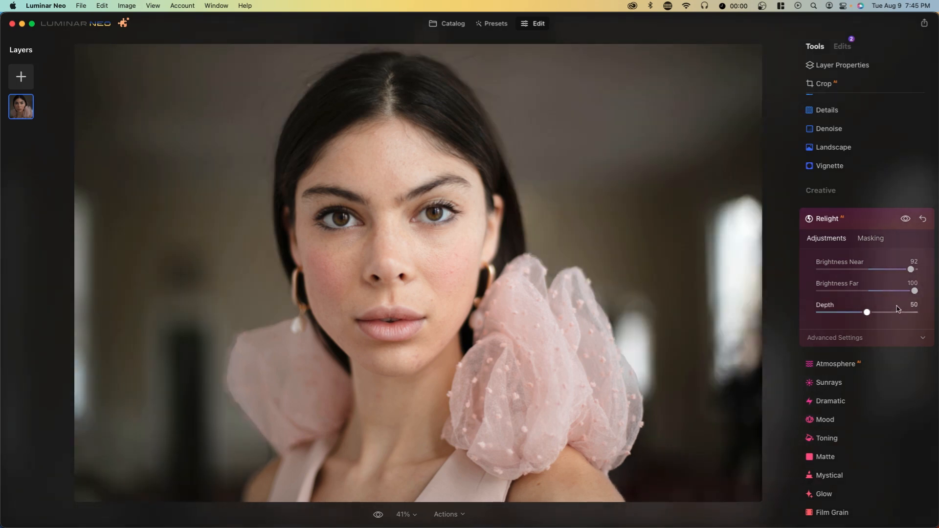
- Add Fog atmosphere to the portrait with an Amount of 53 and toggle the effect to compare
click(835, 364)
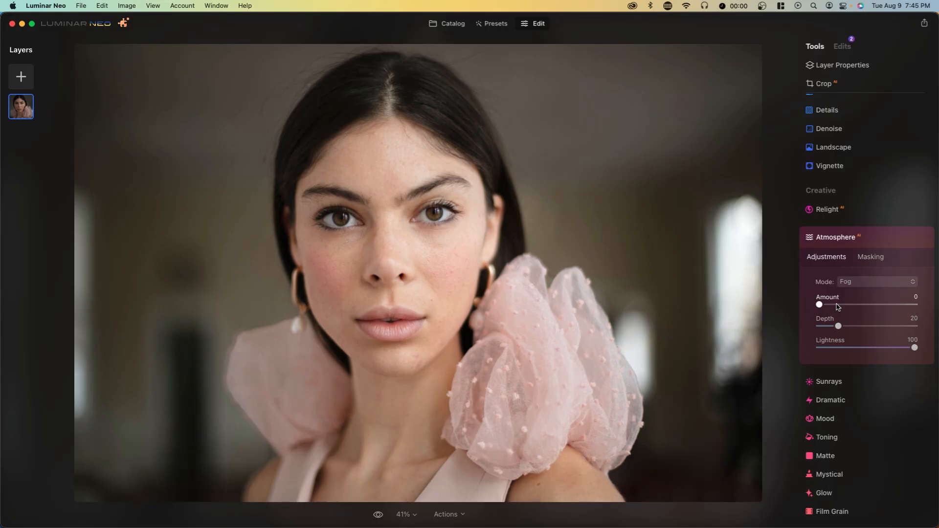
click(838, 305)
drag(838, 305, 870, 304)
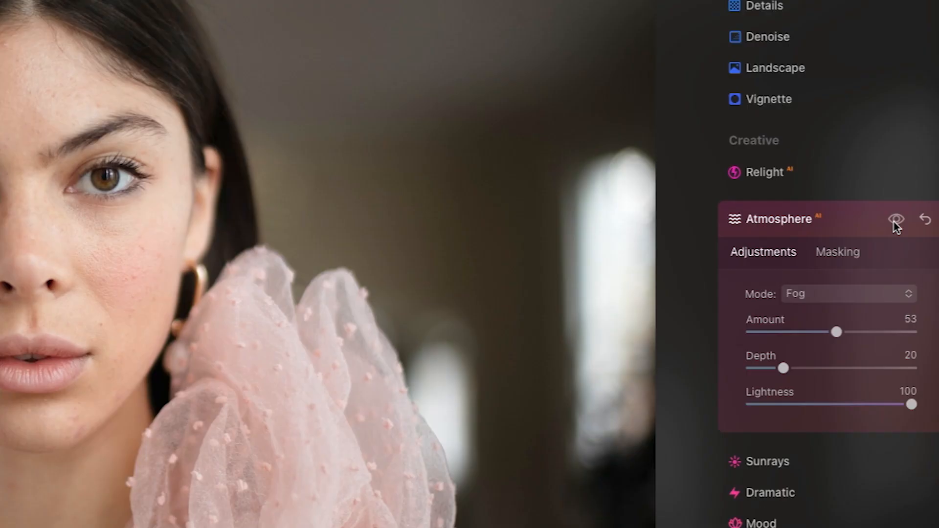
click(896, 221)
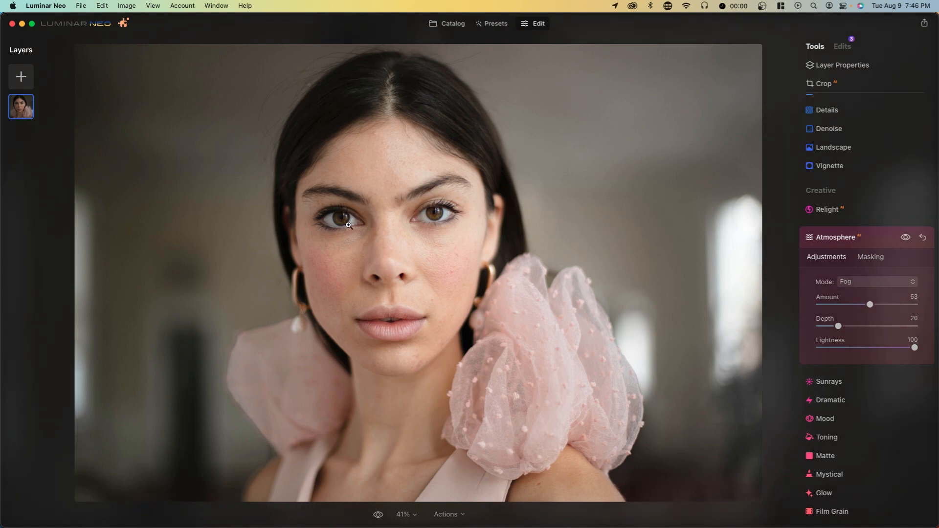
click(842, 242)
- Add Sunrays with the sun center over the bright window behind the woman and raise the Amount to 74
click(863, 249)
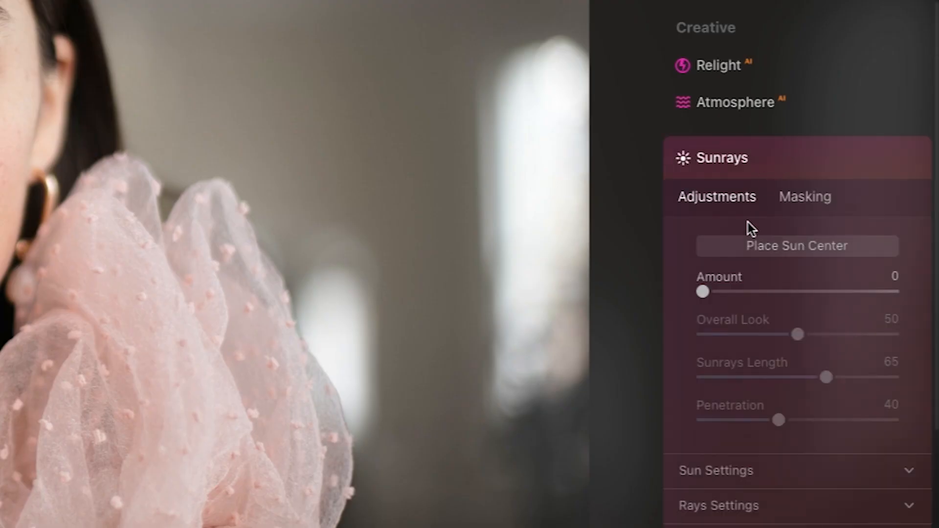
click(758, 242)
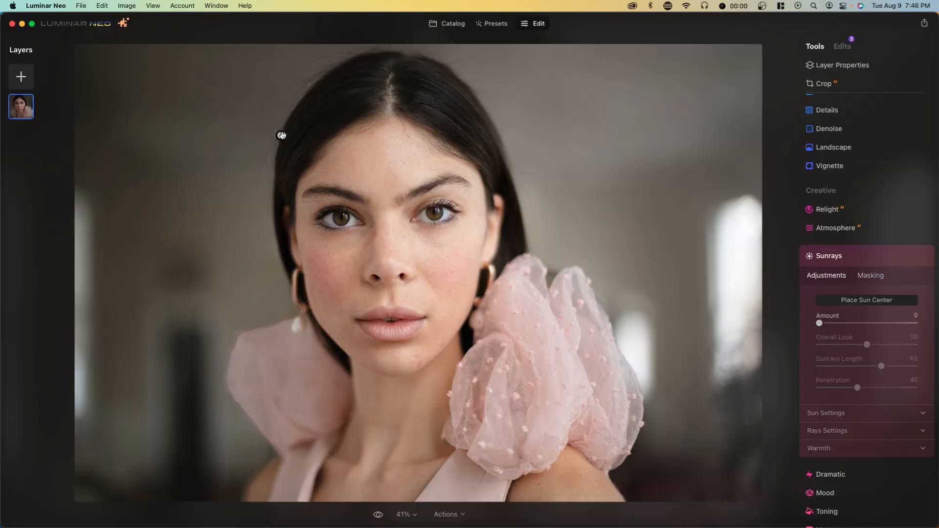
drag(280, 135, 730, 282)
drag(819, 323, 867, 324)
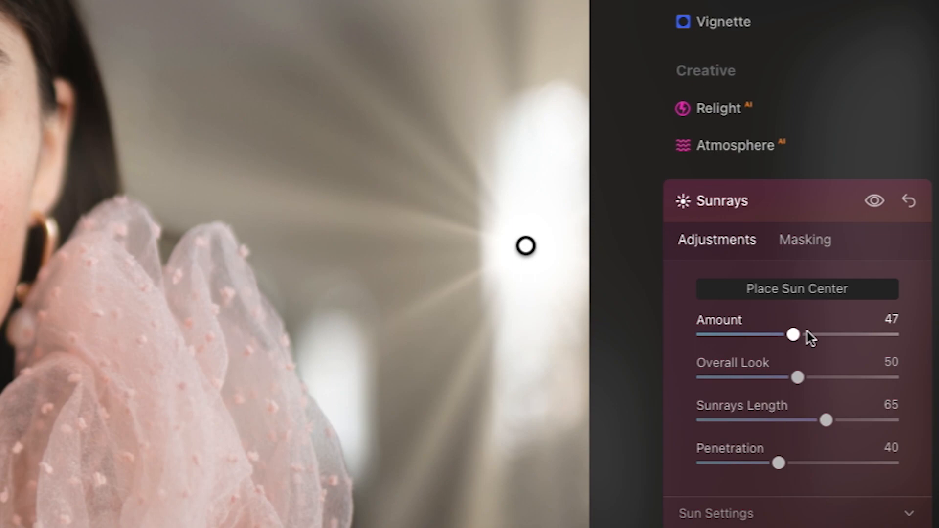
drag(808, 333, 840, 356)
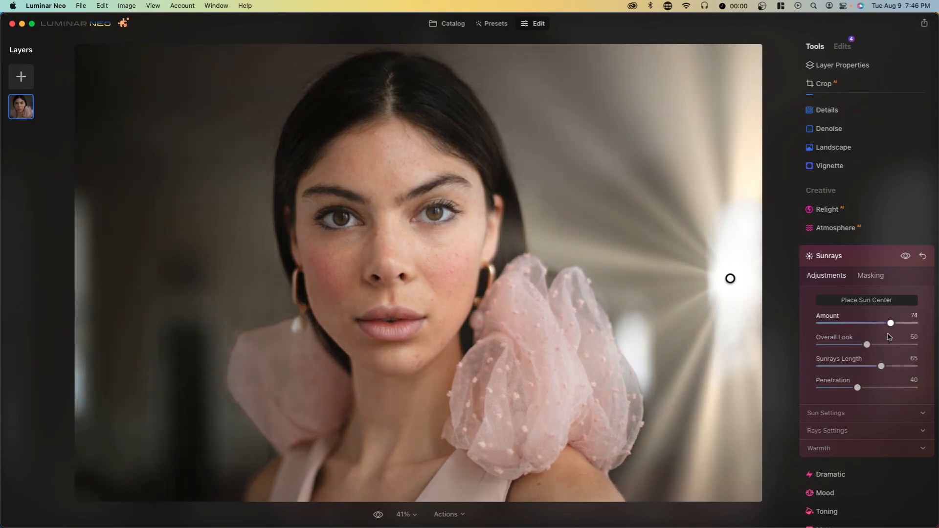
- Compare the portrait before and after, and set Sunrays Amount to 91, Overall Look 55, Sunrays Length 30 and Penetration 63
key(backslash)
key(backslash)
key(backslash)
key(backslash)
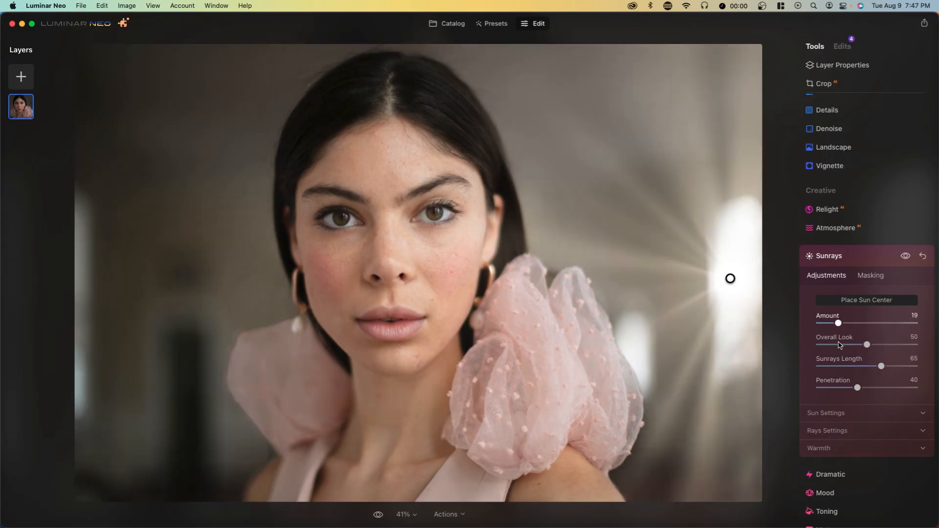
drag(840, 344, 883, 388)
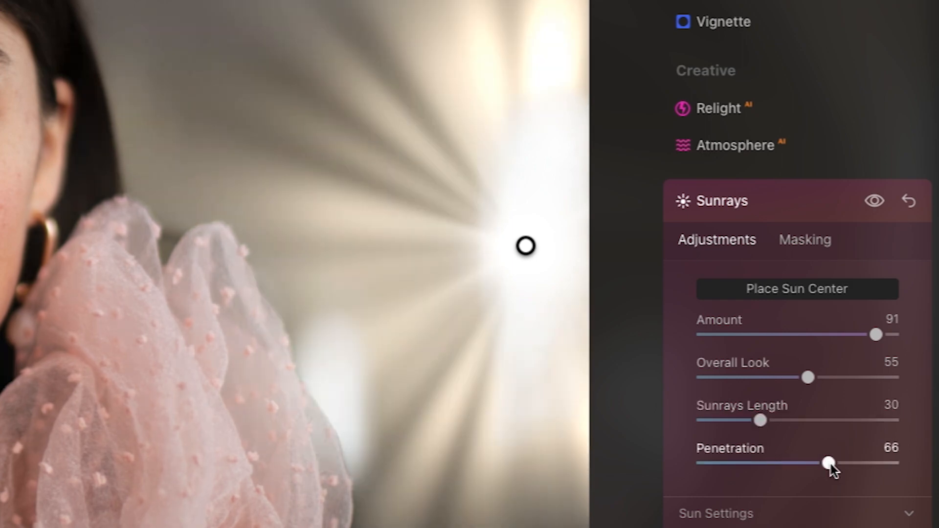
drag(831, 463, 824, 464)
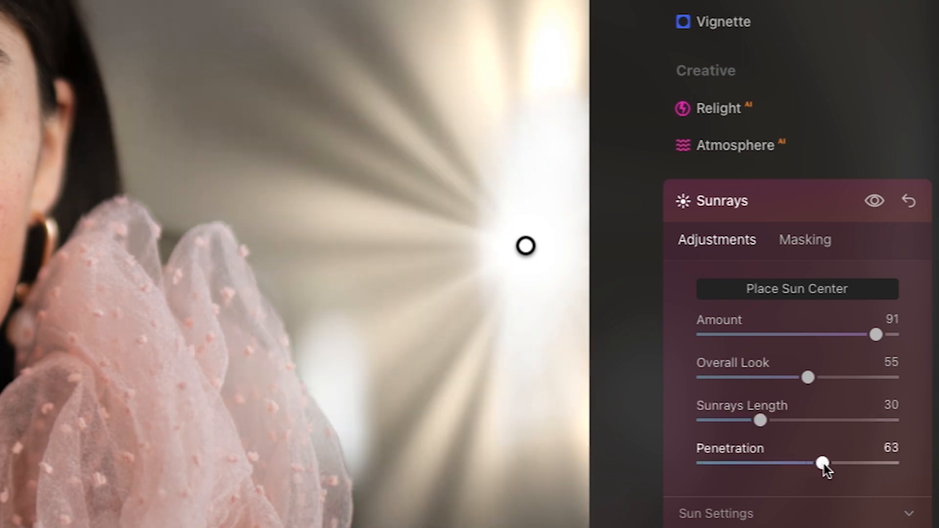
- Expand the detailed Sunrays settings and set Sun Radius to 47, Number of Sunrays to 74 and Sun Warmth to about 30
click(809, 506)
scroll(809, 421, down, 1)
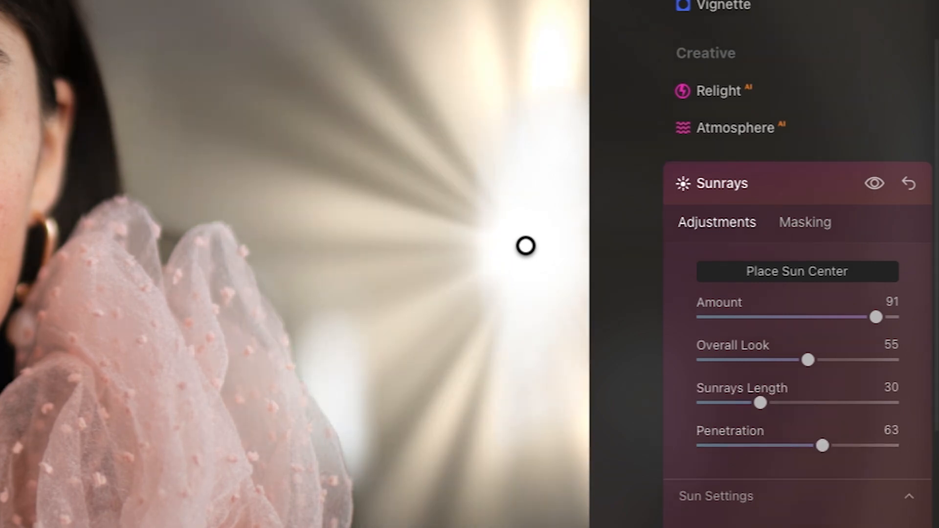
drag(866, 401, 837, 401)
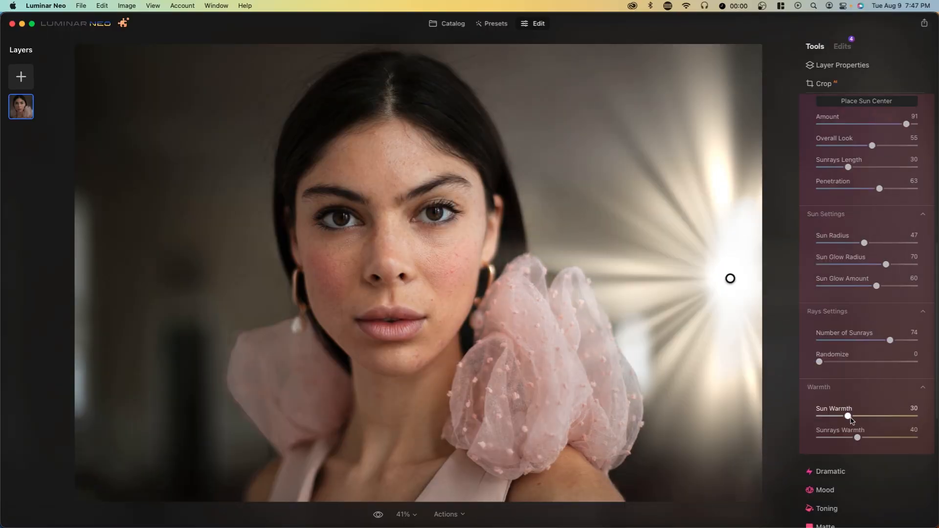
- Raise the Sun Warmth of the Sunrays and apply the Dramatic effect with an Amount of 11
drag(851, 419, 927, 421)
click(830, 471)
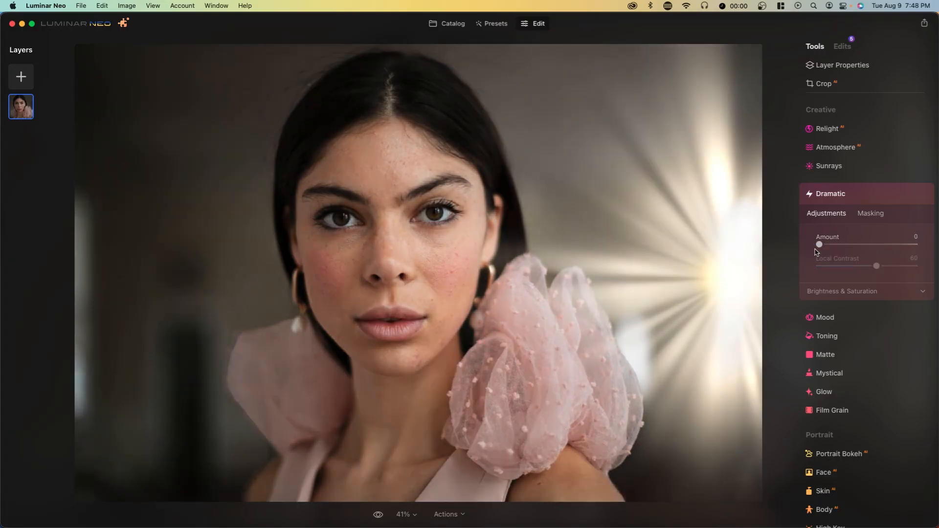
drag(707, 278, 804, 290)
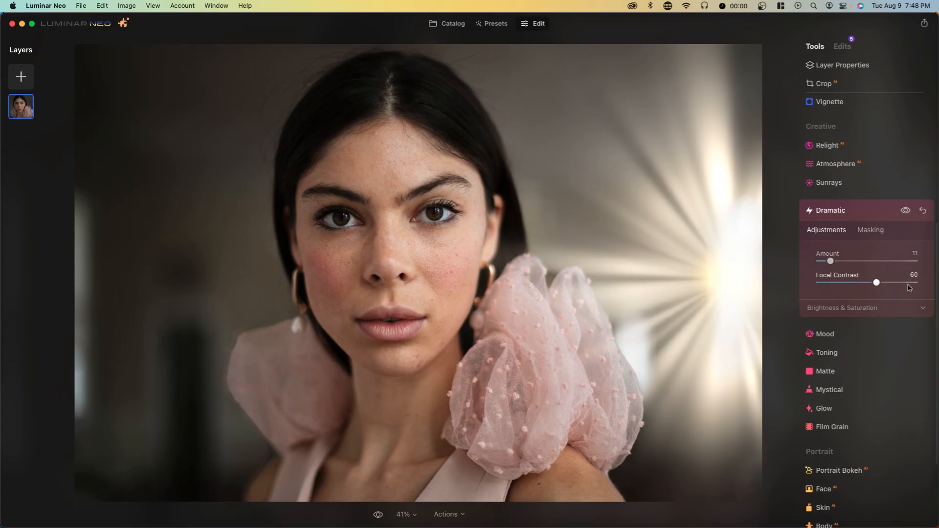
- Apply the San Diego LUT in Mood with Amount 19, Contrast 100 and Saturation 100
click(826, 334)
mouse_move(867, 297)
mouse_down()
mouse_move(844, 296)
mouse_move(868, 298)
mouse_up()
click(865, 275)
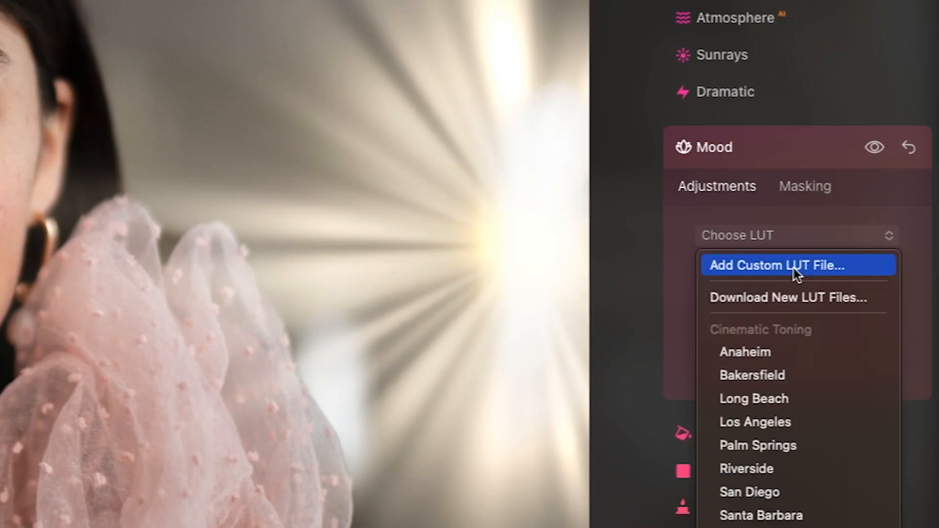
click(779, 491)
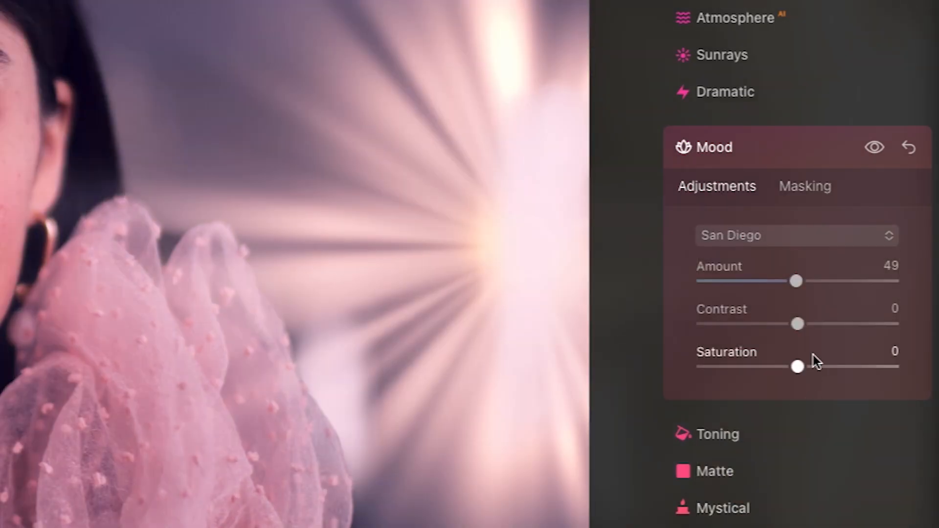
drag(790, 285, 783, 284)
drag(860, 297, 838, 310)
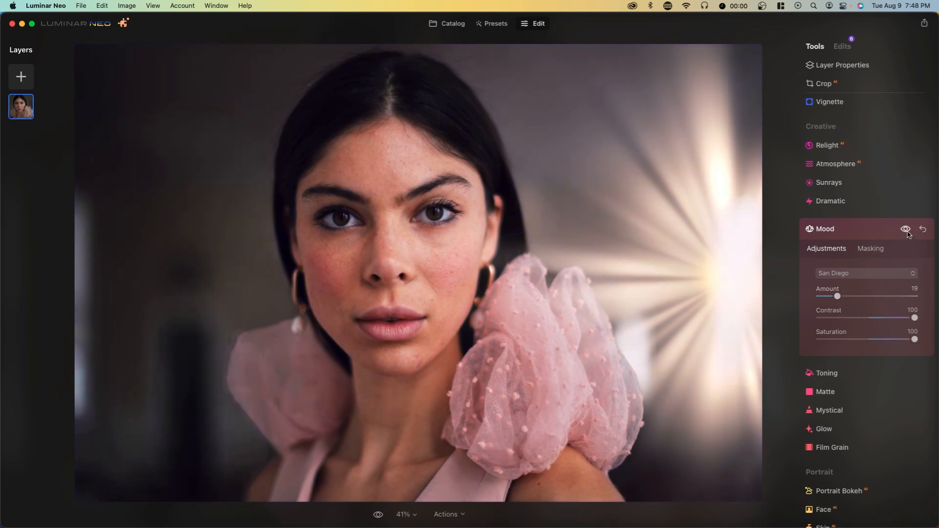
- Toggle the Mood effect off and on to compare the portrait with and without it
click(906, 230)
click(906, 230)
click(907, 230)
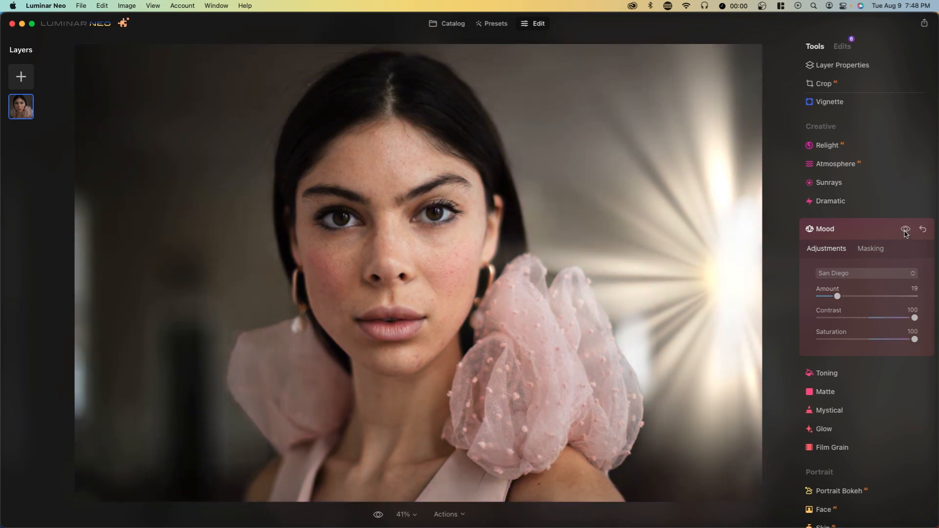
click(907, 230)
click(906, 229)
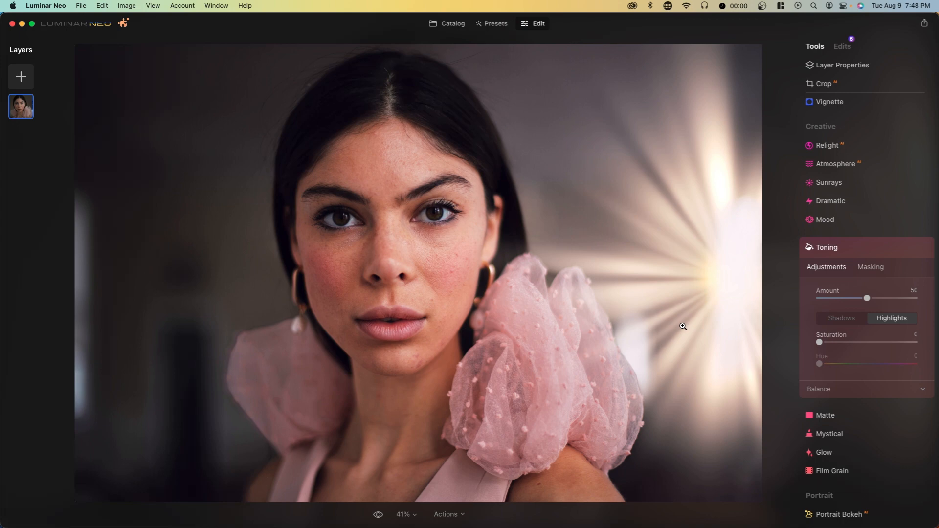
- Tone the portrait's shadows green with Saturation 44 and Hue 120 at a Toning Amount of 50
click(841, 318)
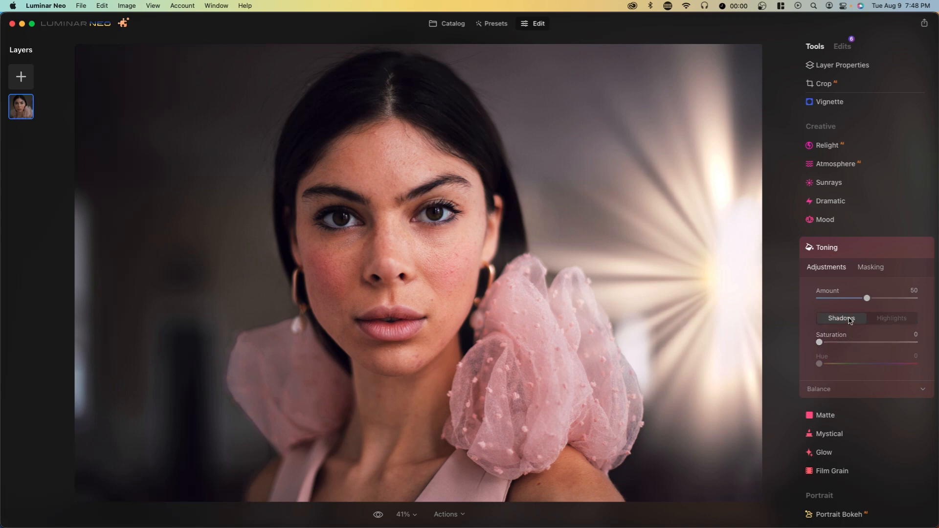
drag(819, 342, 849, 346)
drag(759, 330, 755, 330)
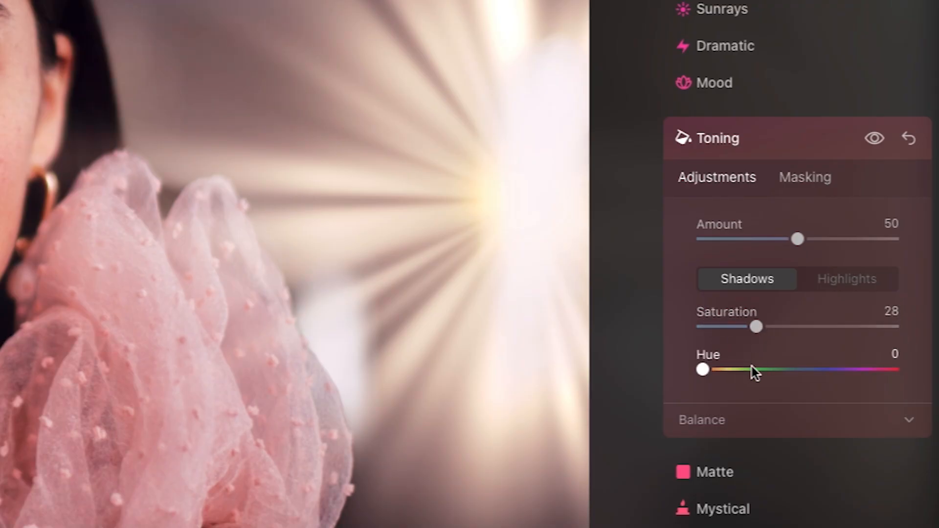
mouse_move(752, 371)
mouse_down()
mouse_move(774, 372)
mouse_move(766, 370)
mouse_up()
drag(756, 326, 804, 328)
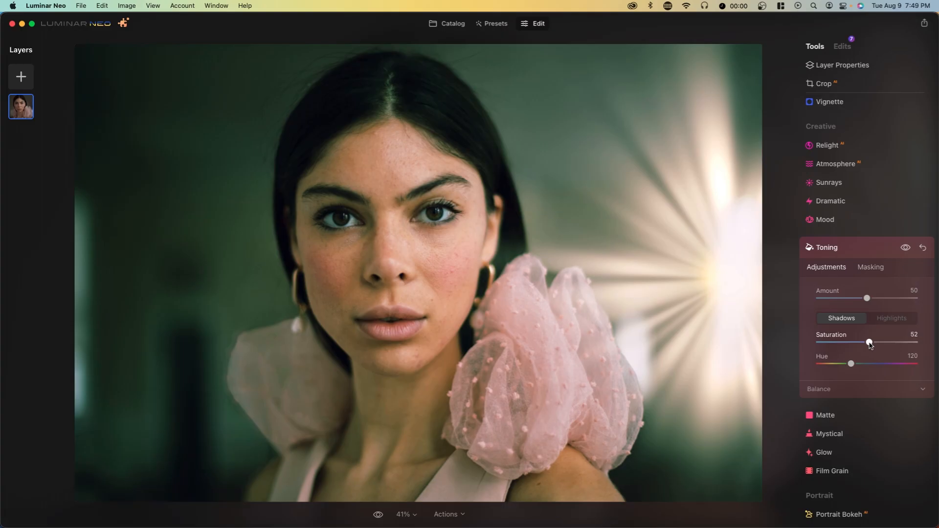
drag(870, 344, 861, 343)
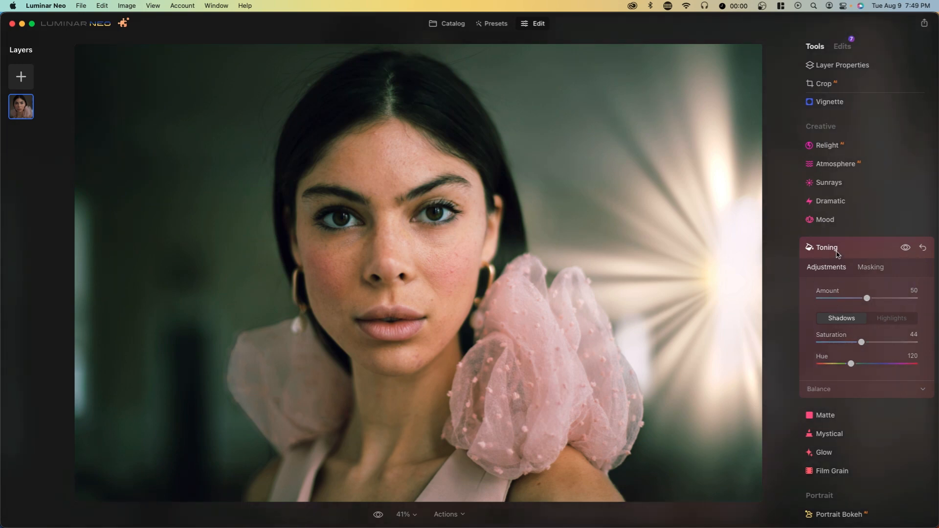
- Raise the Mystical Amount on the portrait and add a Soft Focus glow with an Amount of 17
click(838, 434)
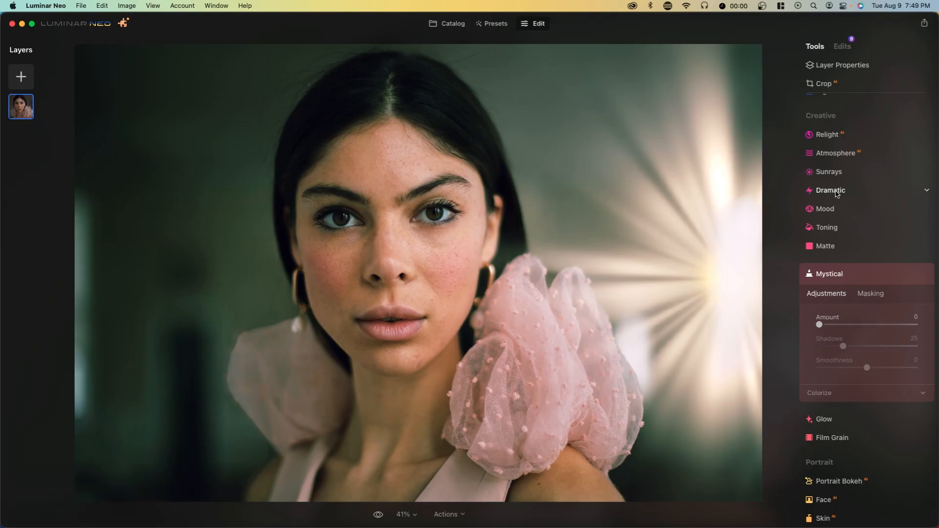
mouse_move(835, 327)
mouse_down()
mouse_move(886, 327)
mouse_move(852, 329)
mouse_up()
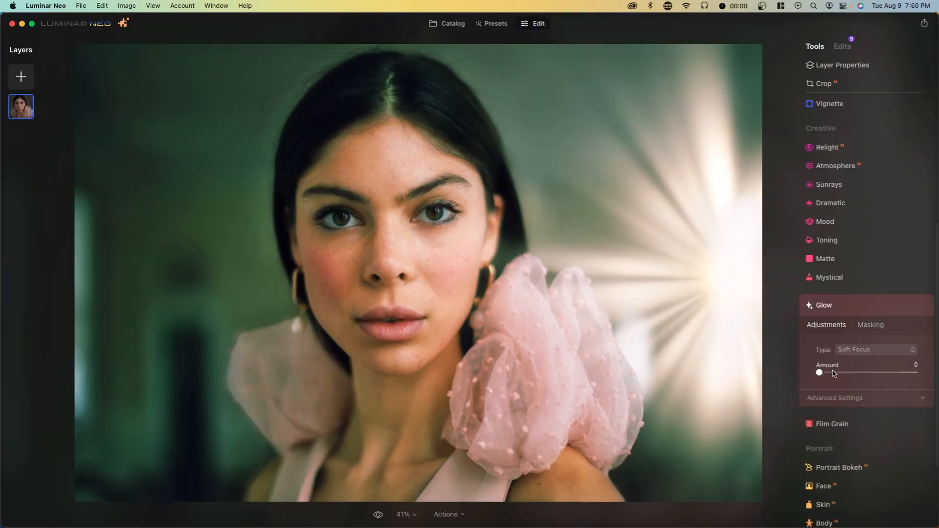
click(834, 374)
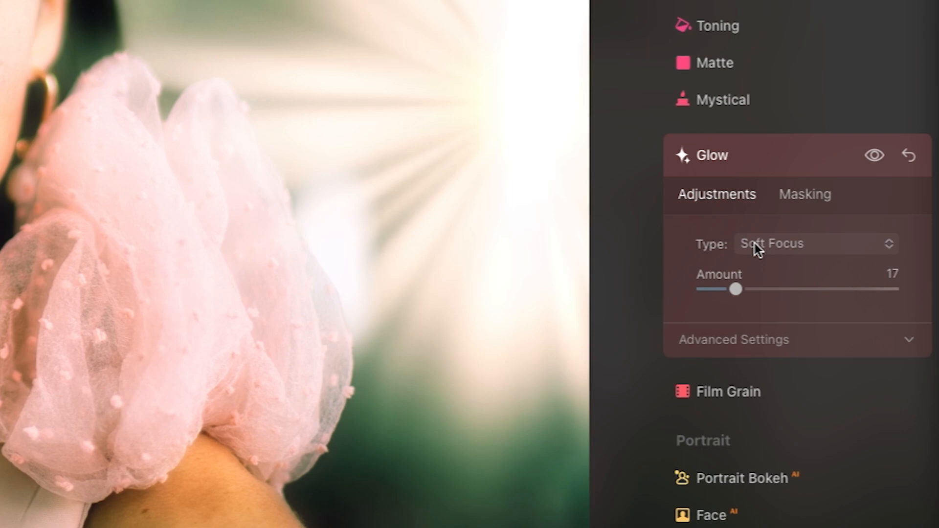
- Try the Glow and Orton Effect Soft types, return to the Glow type and raise its Amount
click(755, 243)
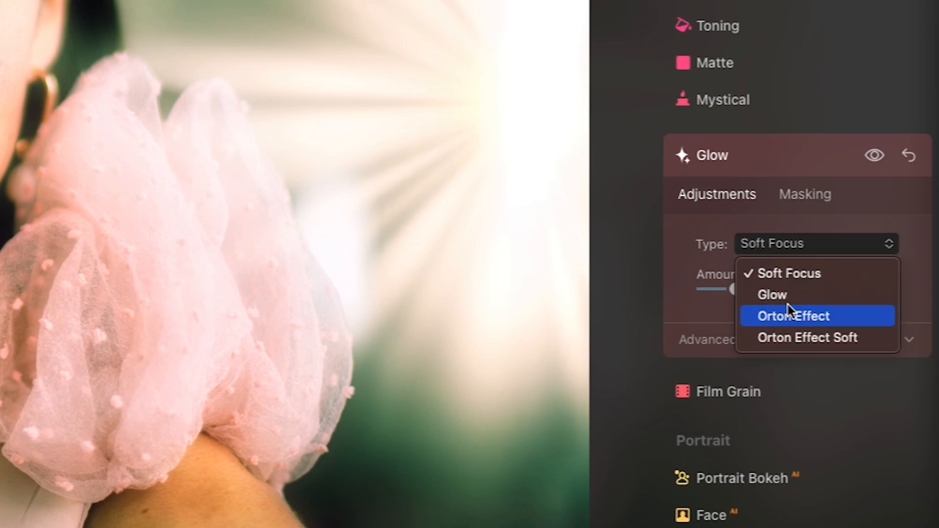
click(792, 295)
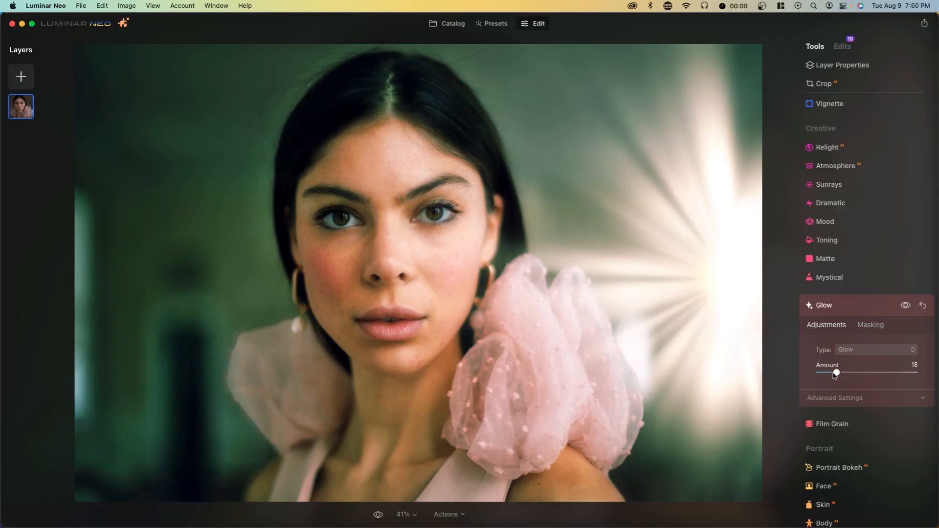
click(859, 350)
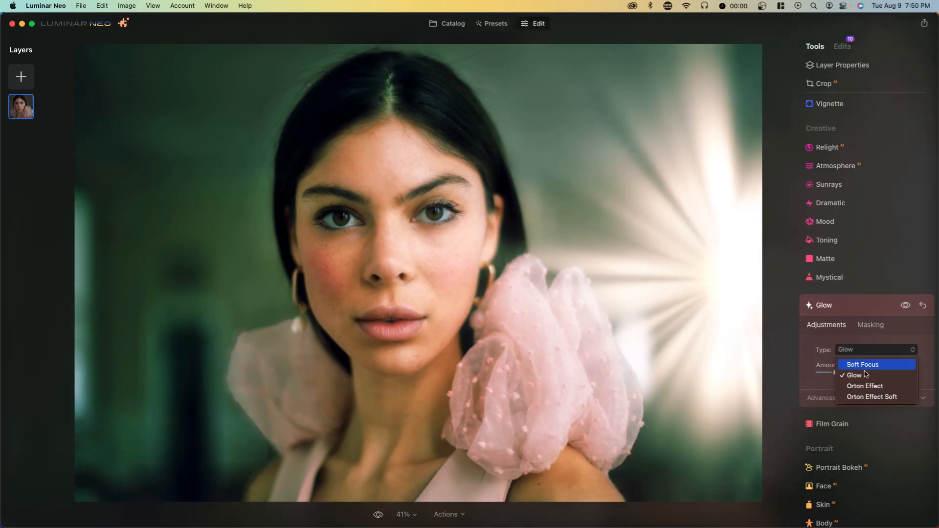
click(872, 396)
click(854, 350)
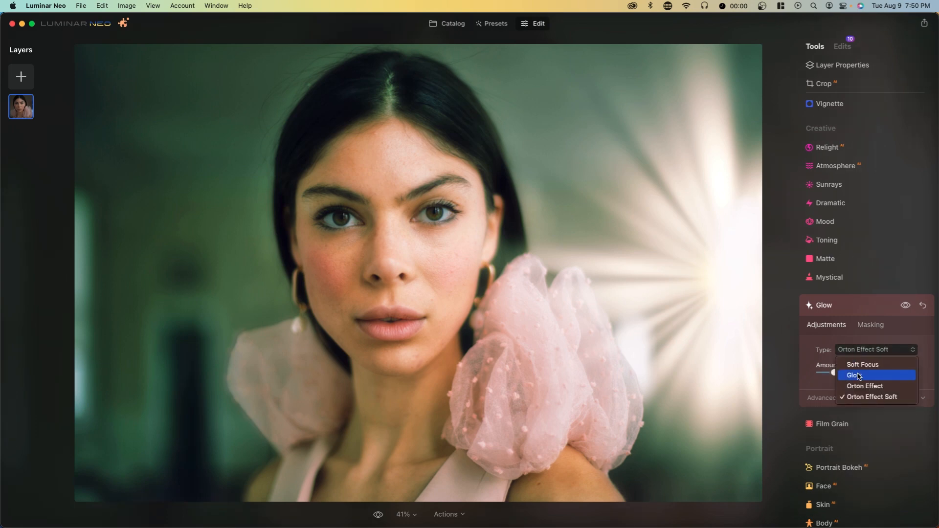
click(854, 375)
drag(835, 372, 876, 372)
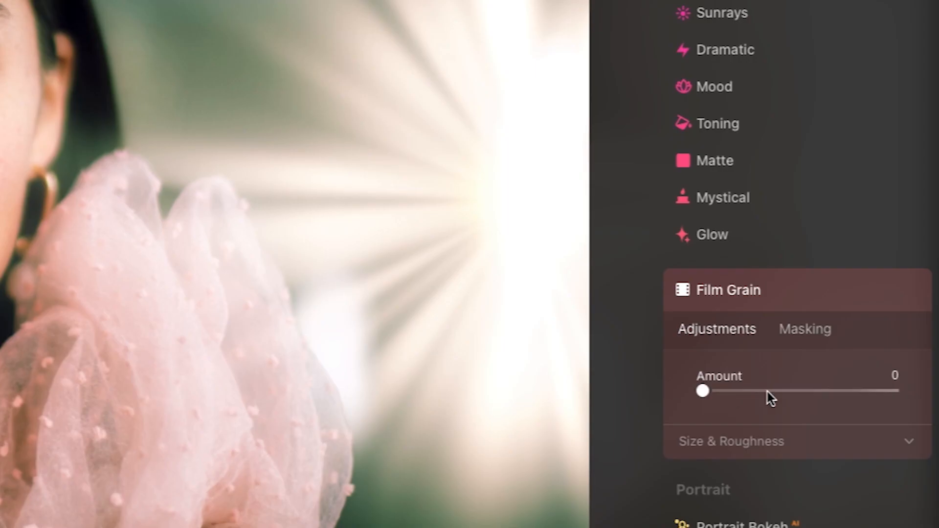
- Add Film Grain to the portrait with an Amount of 18 and expand its Size & Roughness settings
click(767, 391)
click(807, 441)
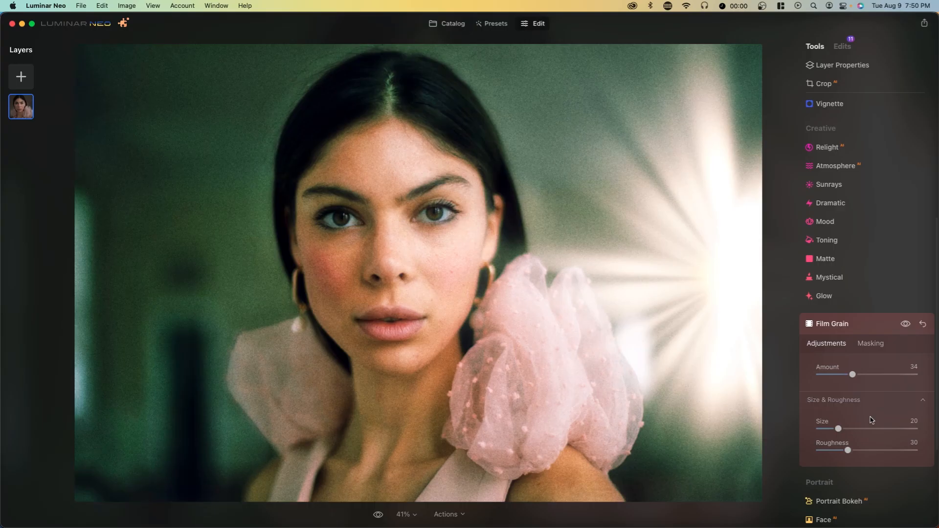
drag(852, 375, 836, 375)
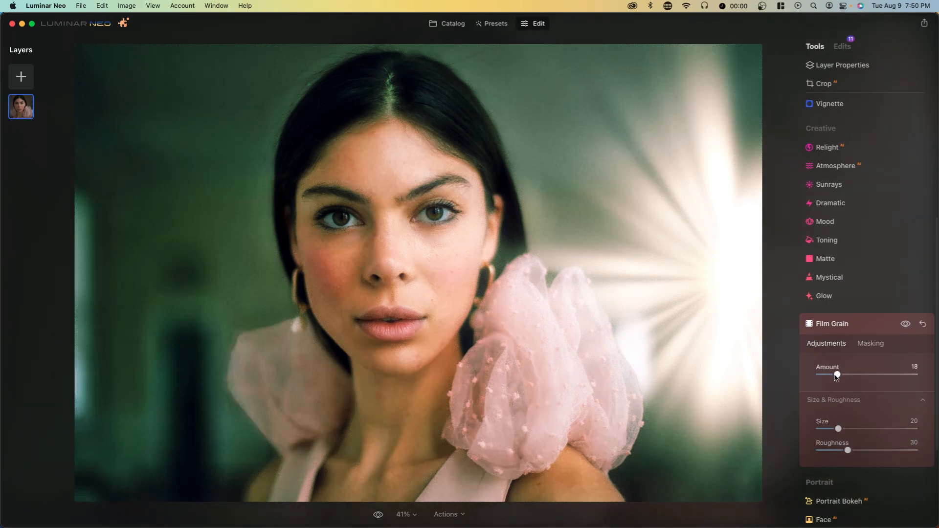
click(835, 324)
- Blur the background with a Portrait Bokeh Amount of 68 and check the focus mask over the woman
click(856, 356)
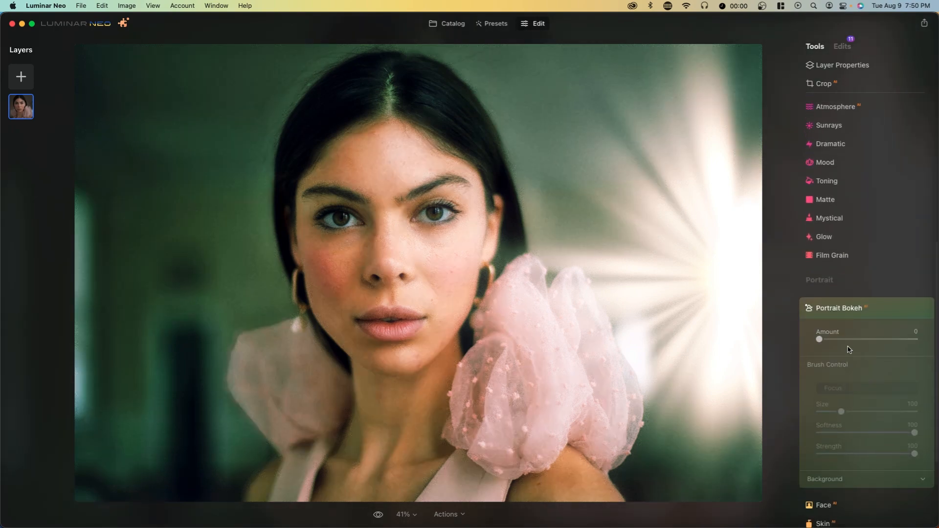
scroll(850, 362, down, 2)
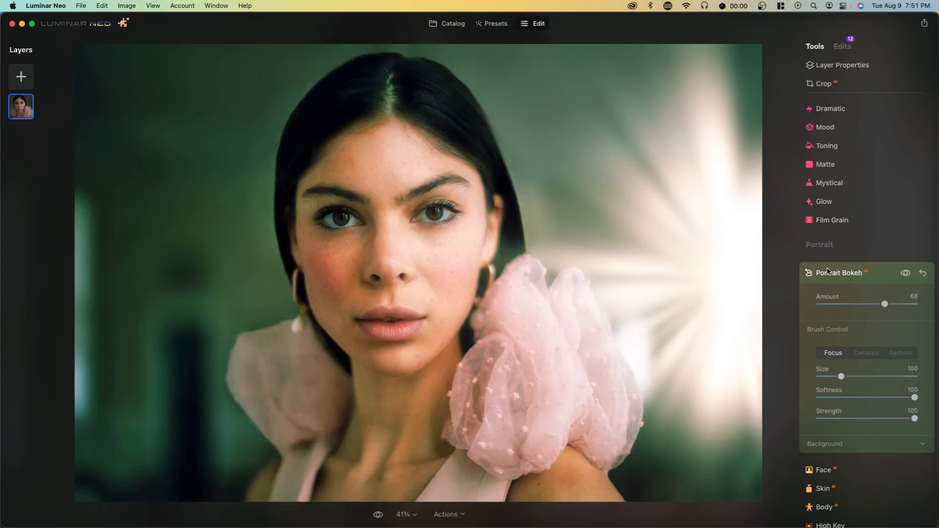
scroll(834, 225, up, 4)
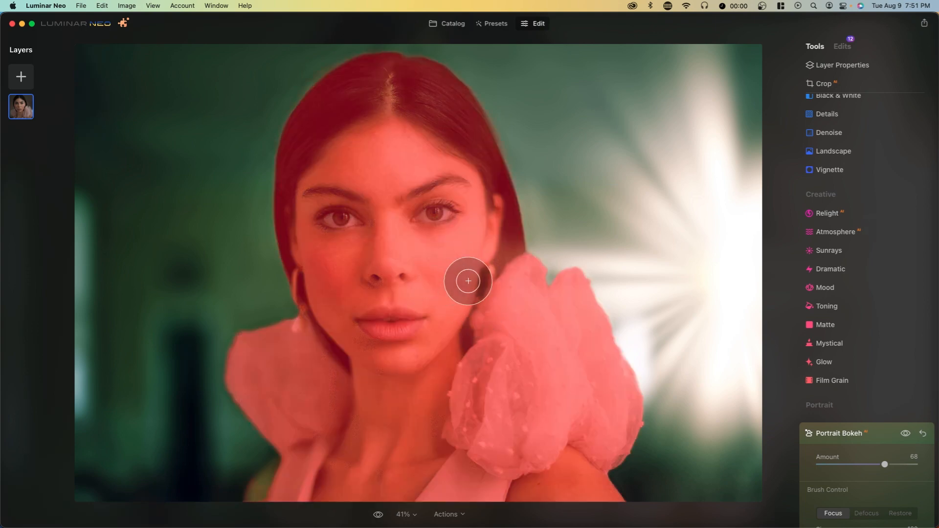
scroll(808, 429, down, 3)
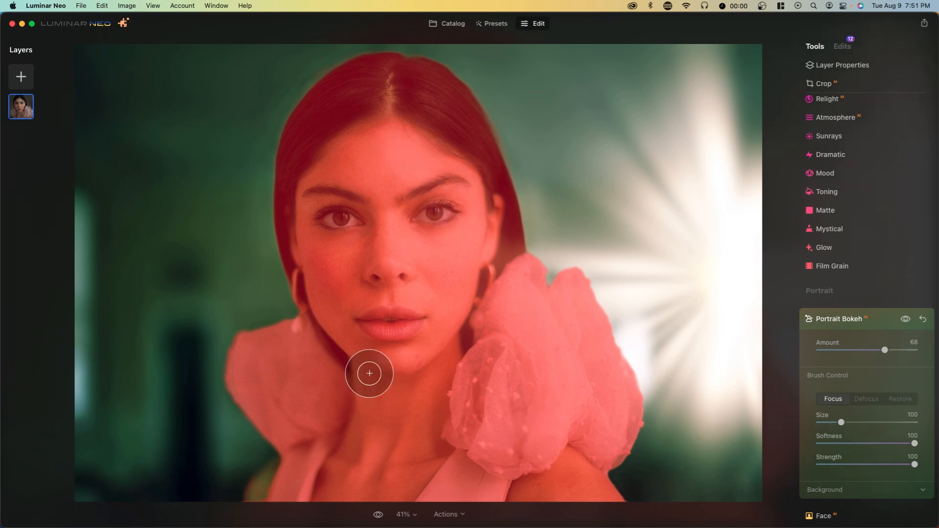
- Try out Face Light, return it to 0 and set Slim Face to 57 in the Face tool
click(823, 516)
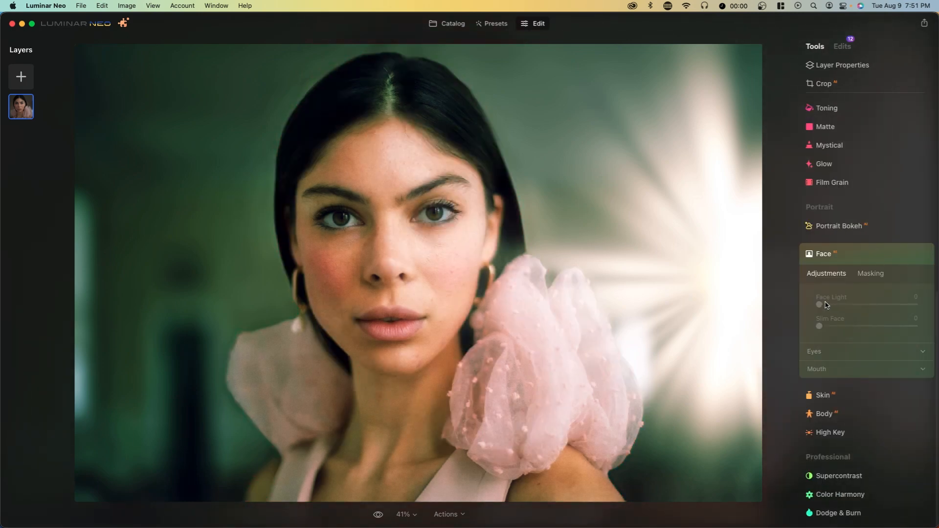
mouse_move(825, 304)
mouse_down()
mouse_move(872, 304)
mouse_move(812, 301)
mouse_up()
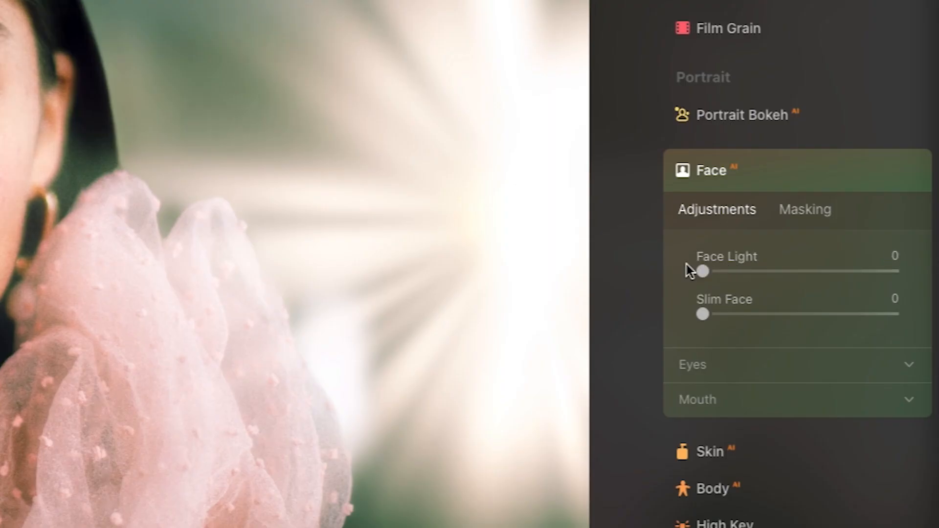
drag(690, 270, 723, 264)
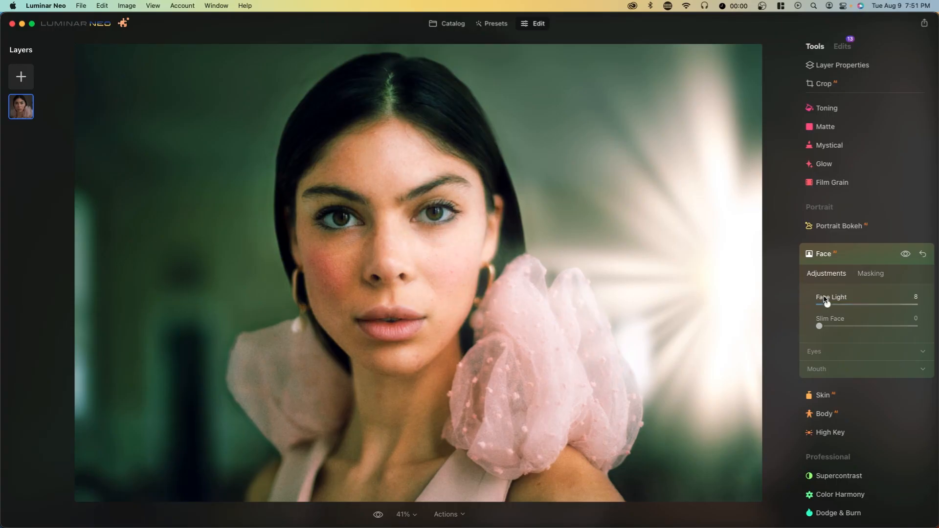
drag(827, 303, 900, 328)
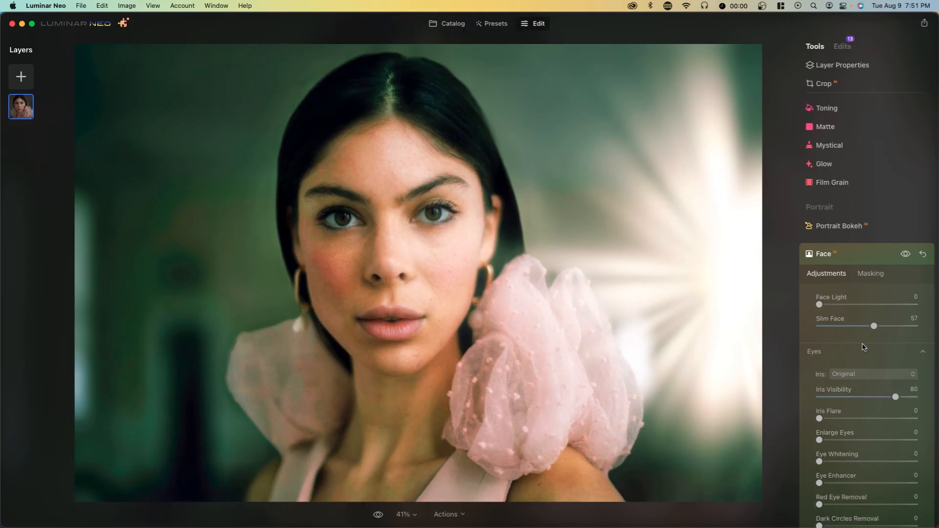
- Set Iris Flare to 97 in the eye settings and replace the Hazel iris with a golden one
scroll(799, 374, down, 2)
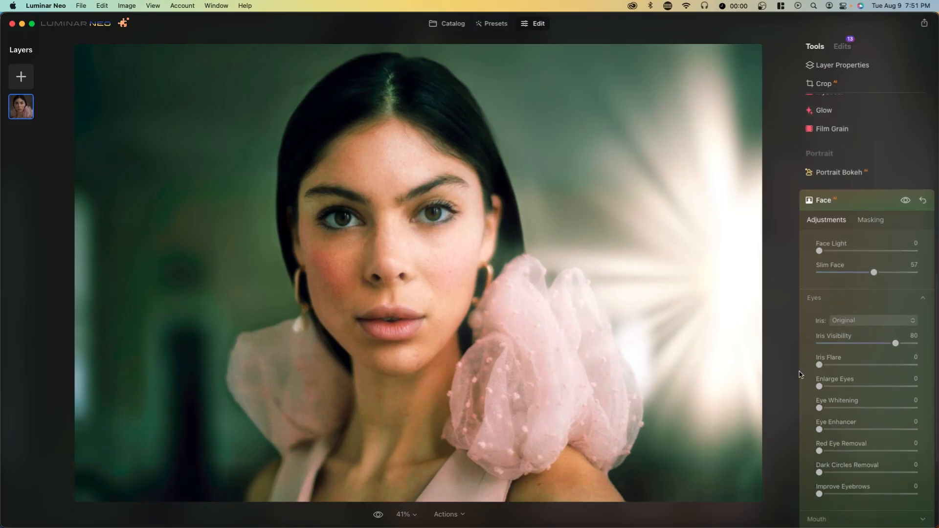
drag(820, 365, 889, 365)
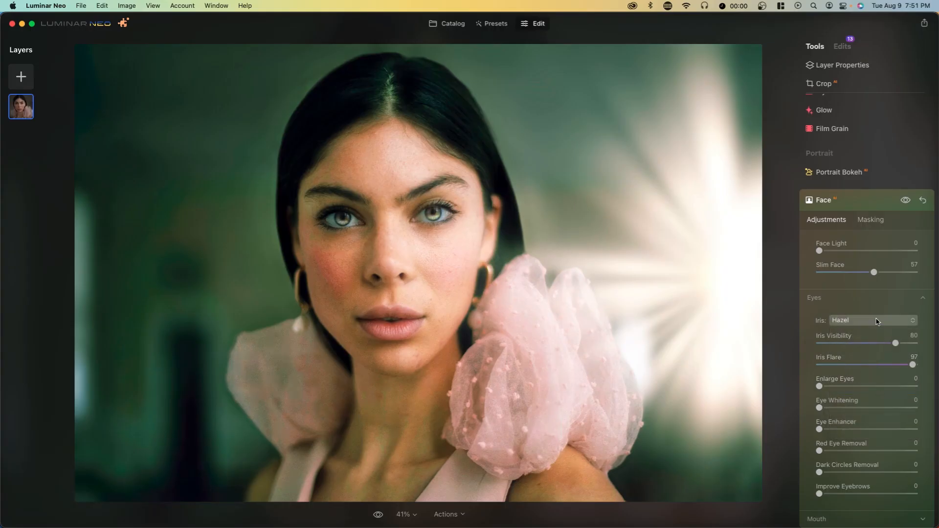
click(877, 321)
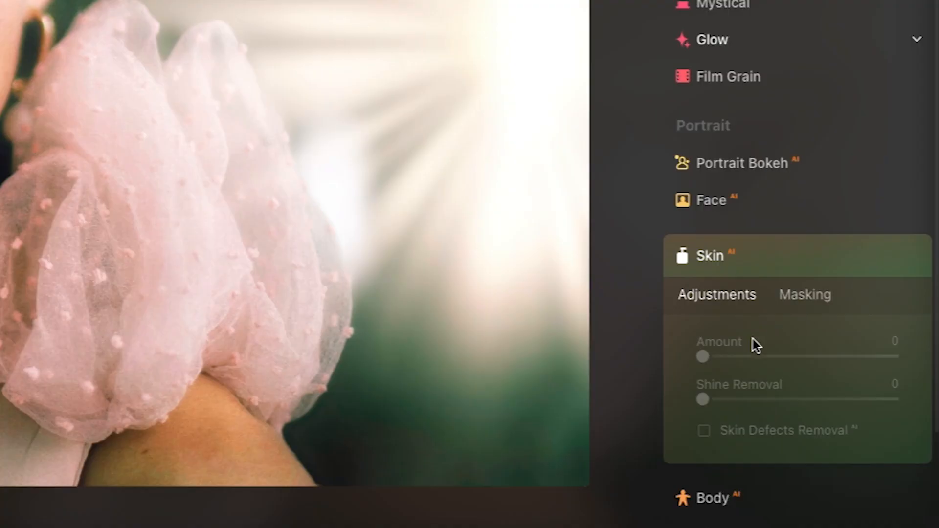
- Smooth the skin with a Skin Amount of 62 and inspect the face at 100% zoom
scroll(748, 347, down, 1)
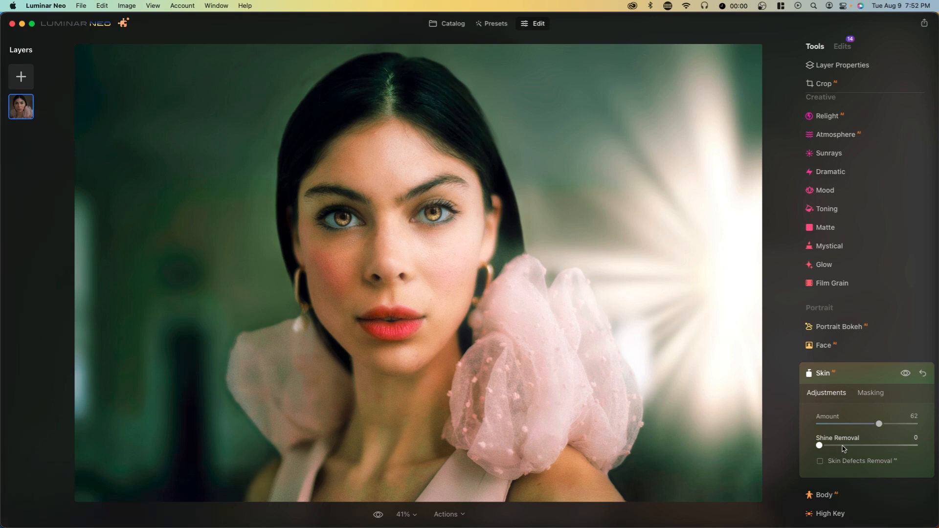
drag(843, 448, 792, 449)
double_click(406, 414)
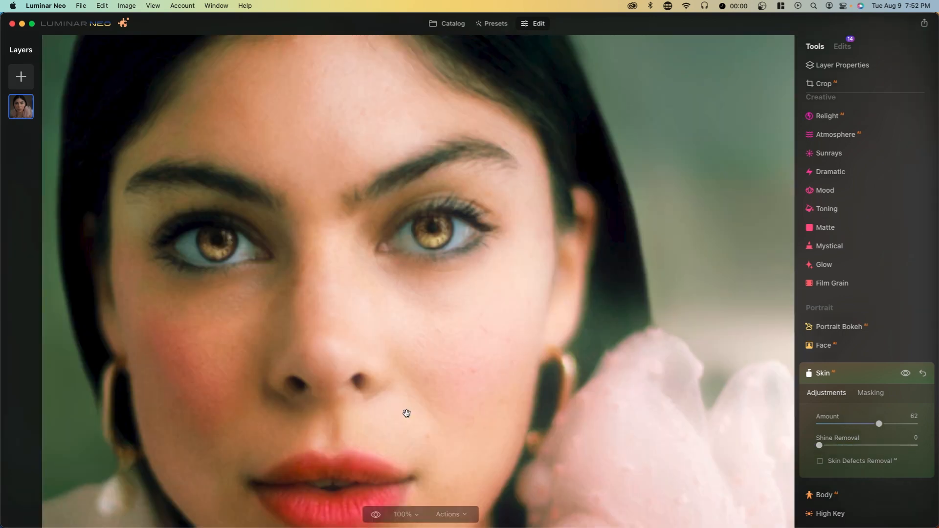
drag(513, 284, 498, 212)
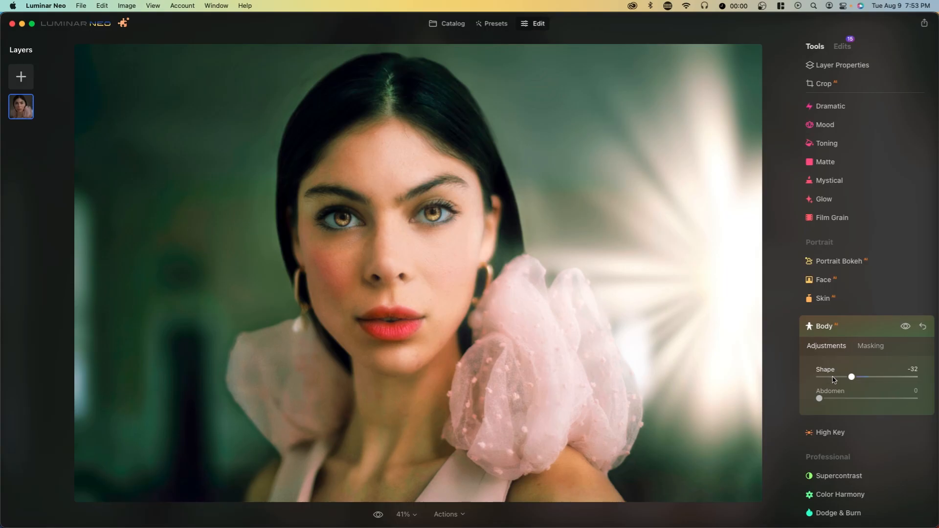
- Leave the Body tool, look at High Key and set the Color Harmony Brilliance to 6
click(798, 311)
click(834, 432)
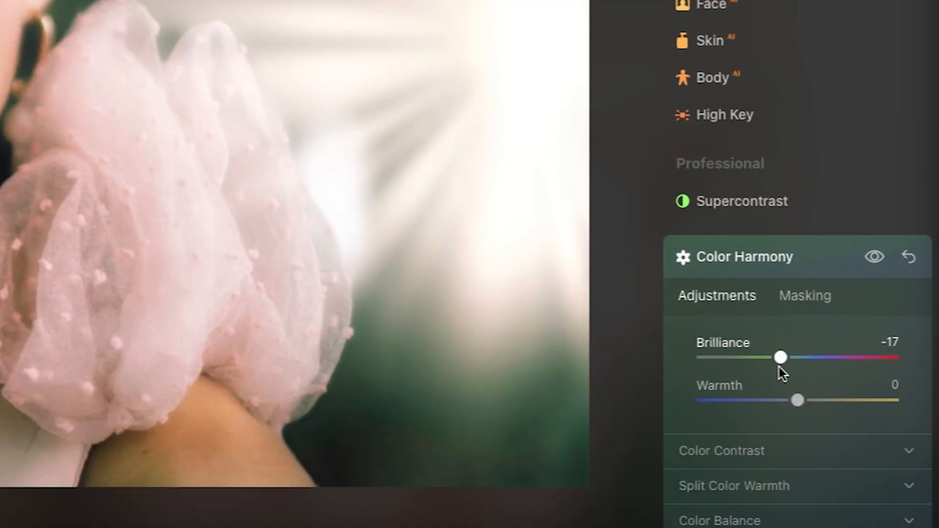
drag(857, 441, 867, 441)
drag(771, 367, 802, 368)
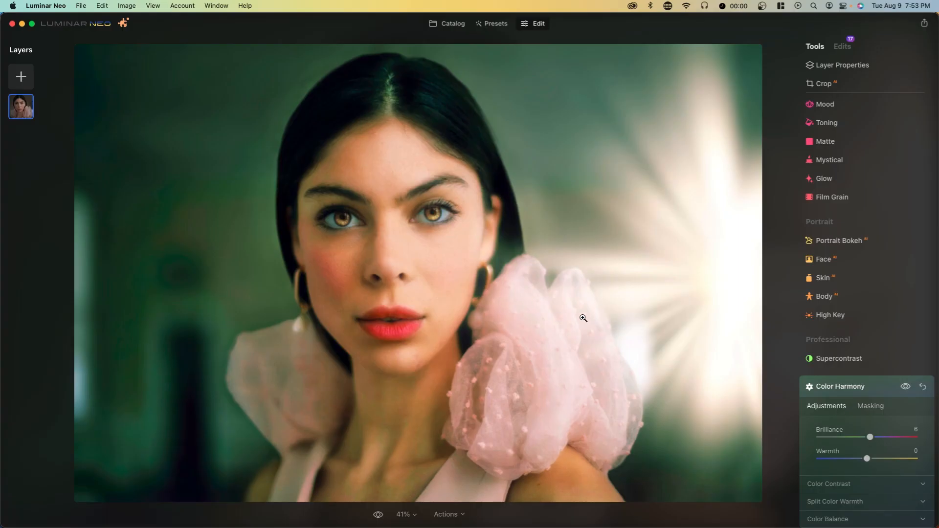
- Expand the Color Balance, Split Color Warmth and Color Contrast settings of Color Harmony to review their controls
scroll(839, 483, down, 1)
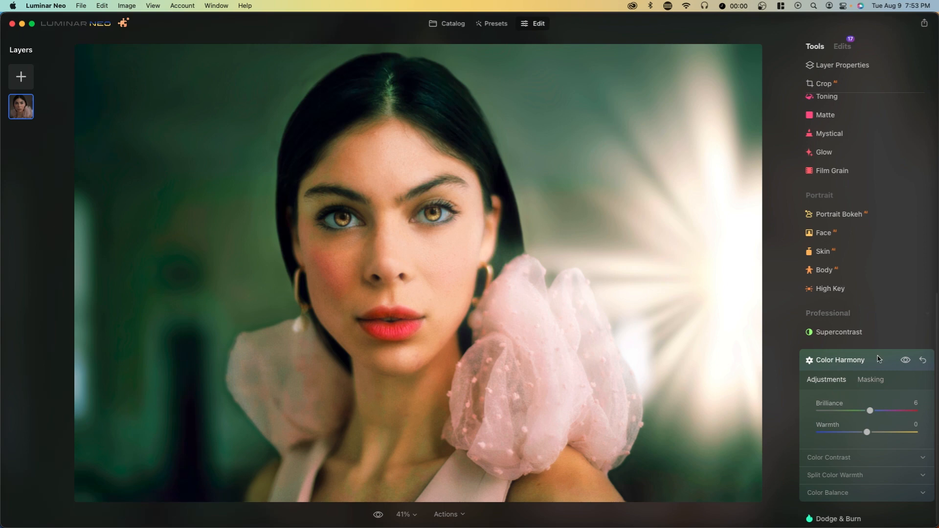
click(890, 486)
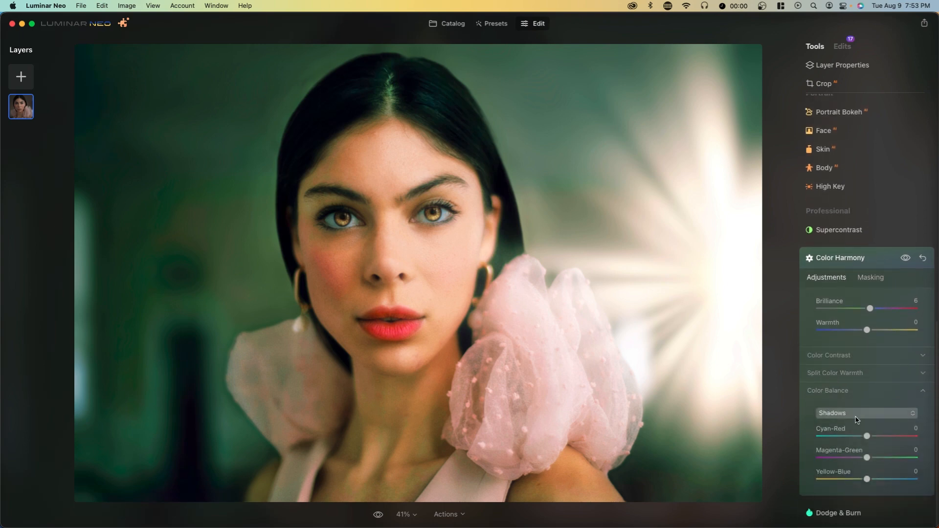
click(858, 373)
scroll(858, 359, down, 1)
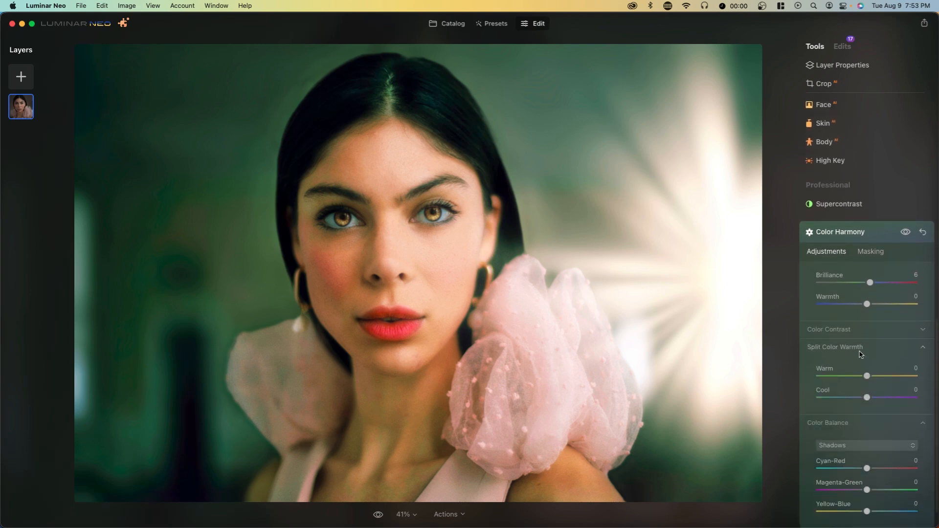
click(861, 333)
- Brush with Dodge & Burn in Lighten mode at Strength 50 from the woman's cheek up to her forehead
scroll(861, 323, down, 2)
click(854, 519)
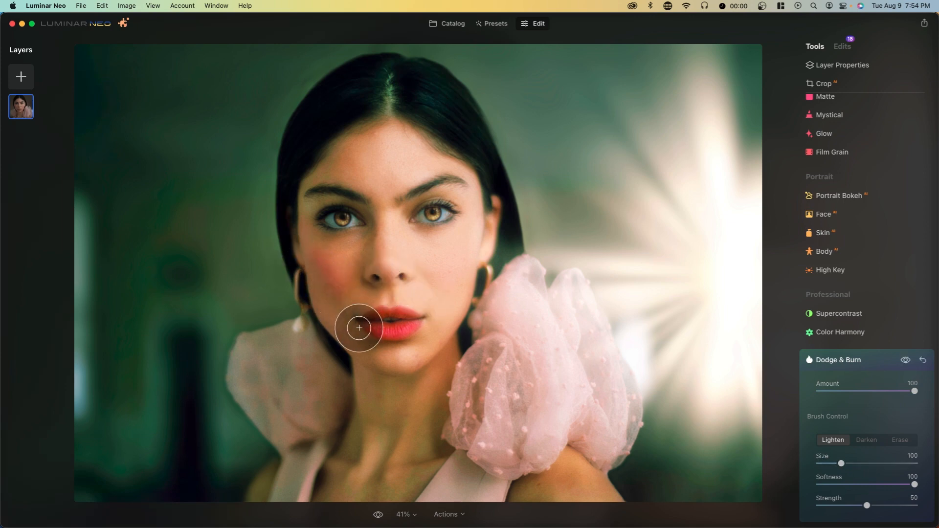
drag(336, 315, 371, 157)
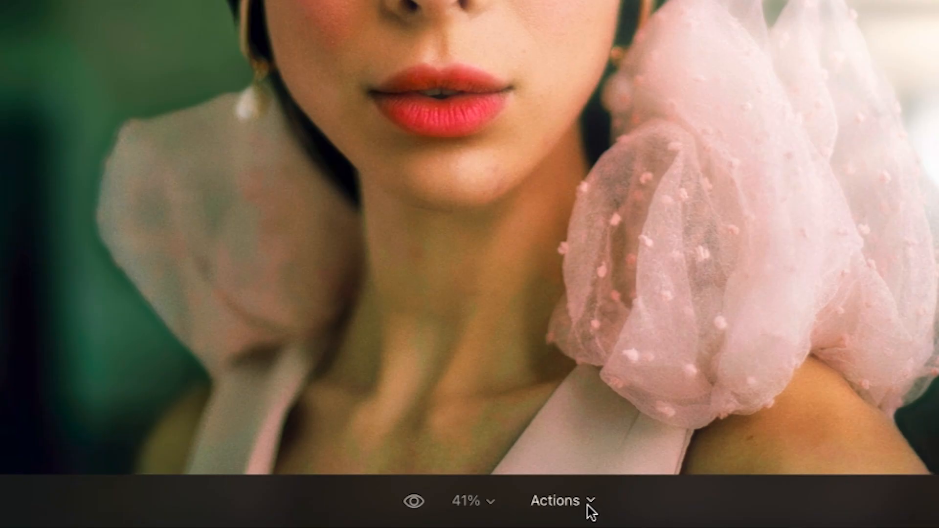
- Check the revert and preset-saving actions and compare the edited portrait with the original
click(461, 516)
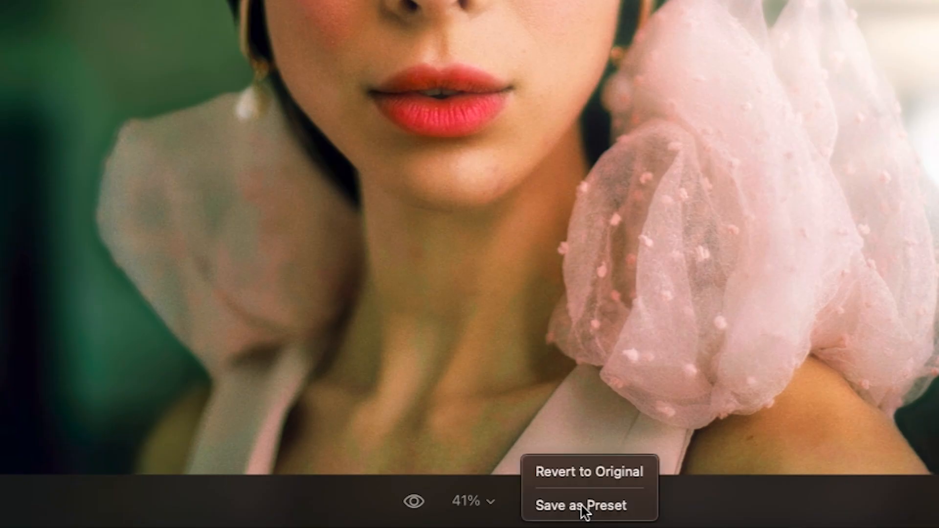
click(715, 496)
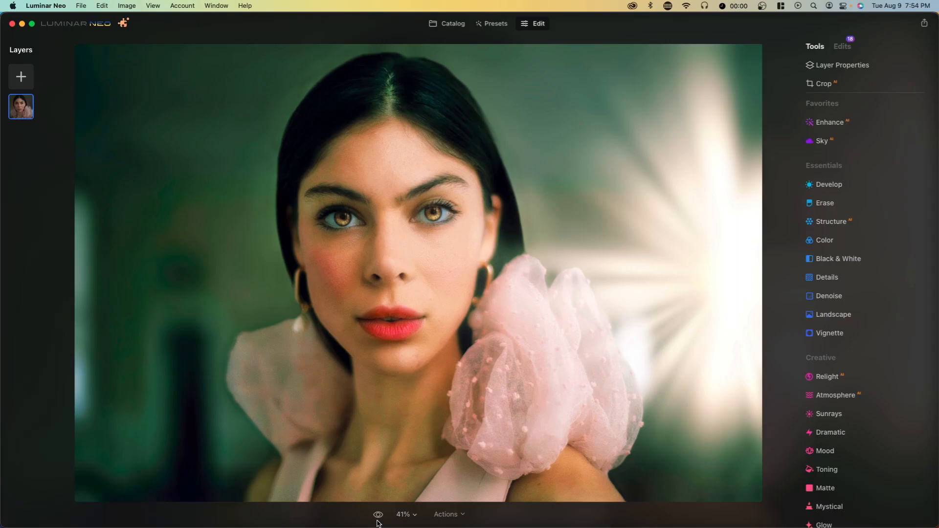
click(379, 516)
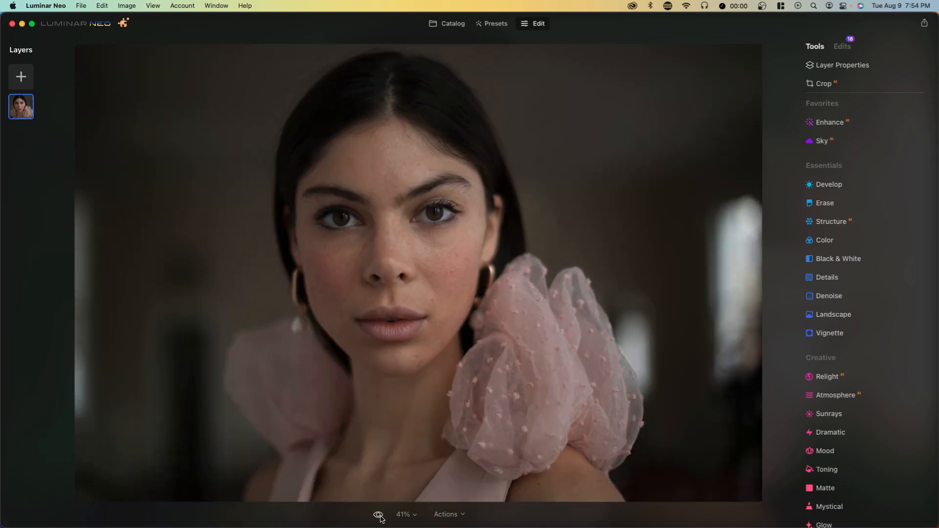
click(379, 516)
- Review the export, share and open-in-another-app options for the finished portrait, including Lightroom
click(74, 6)
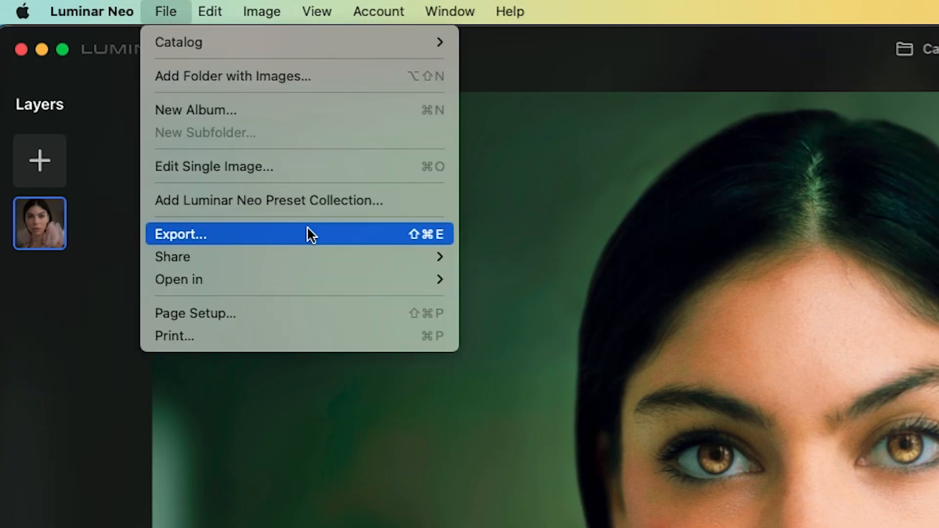
mouse_move(314, 255)
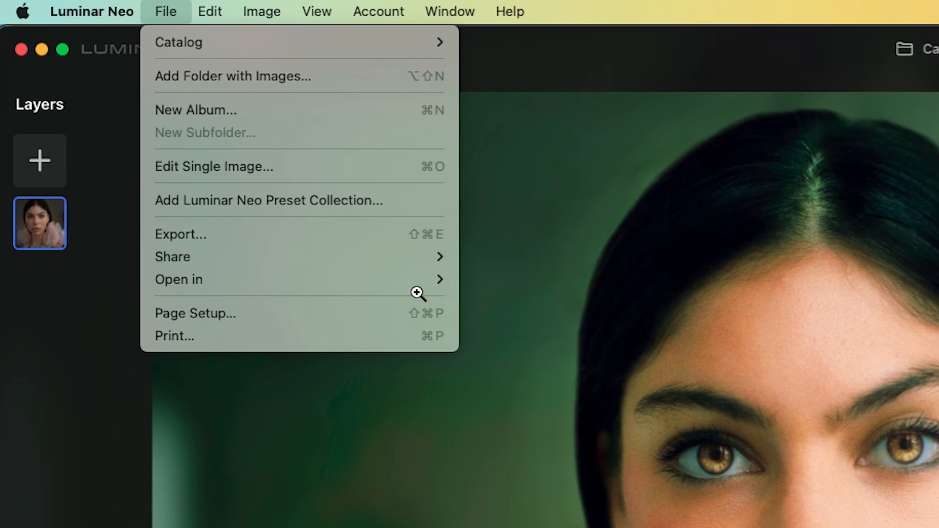
mouse_move(417, 281)
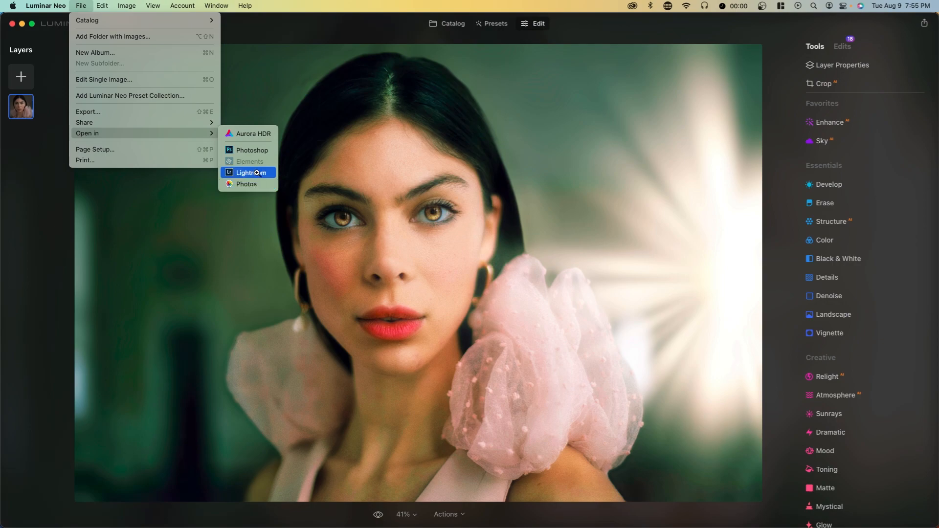